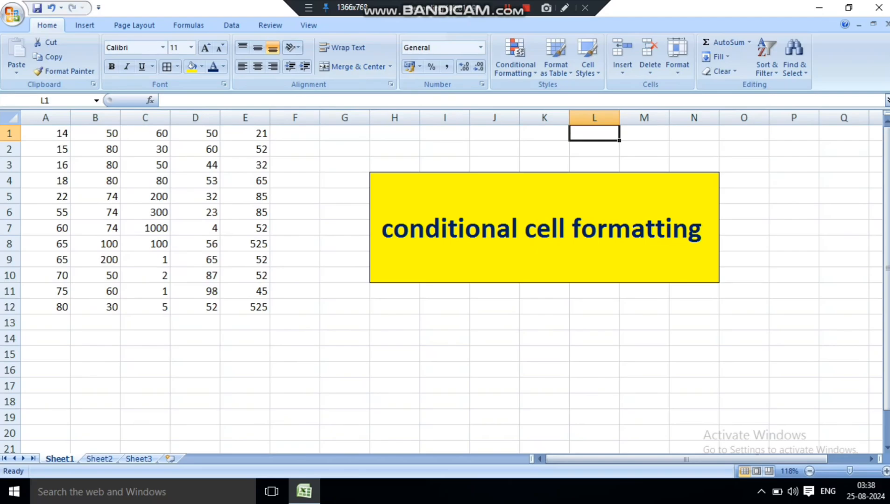
Set up a Greater Than highlight rule for cells A1:E12 with a threshold of 50.
left_click_drag(46, 133, 245, 307)
left_click(515, 56)
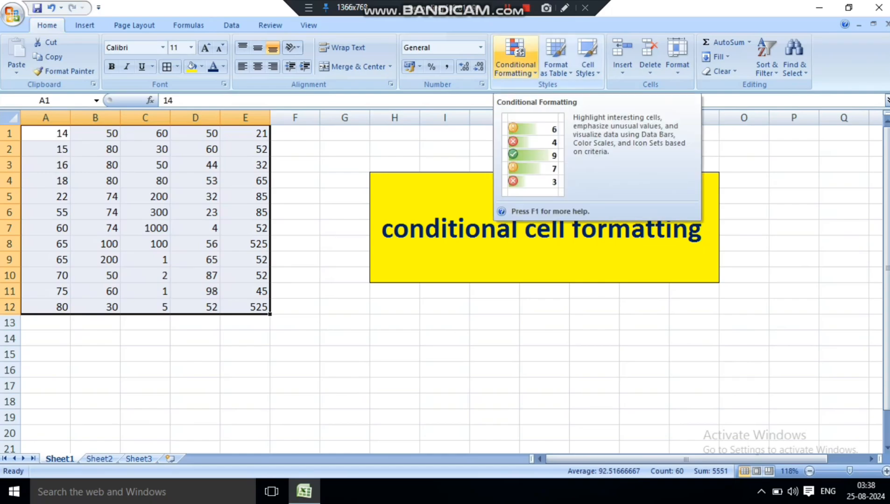
left_click(515, 56)
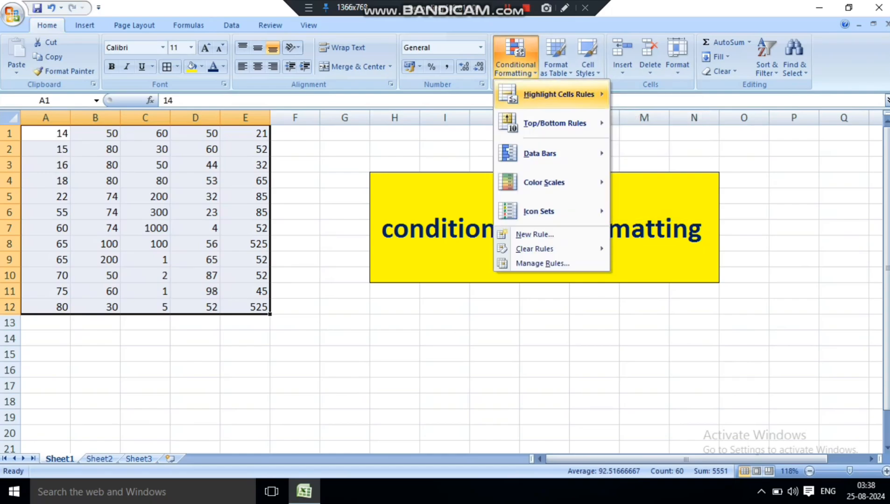
mouse_move(552, 95)
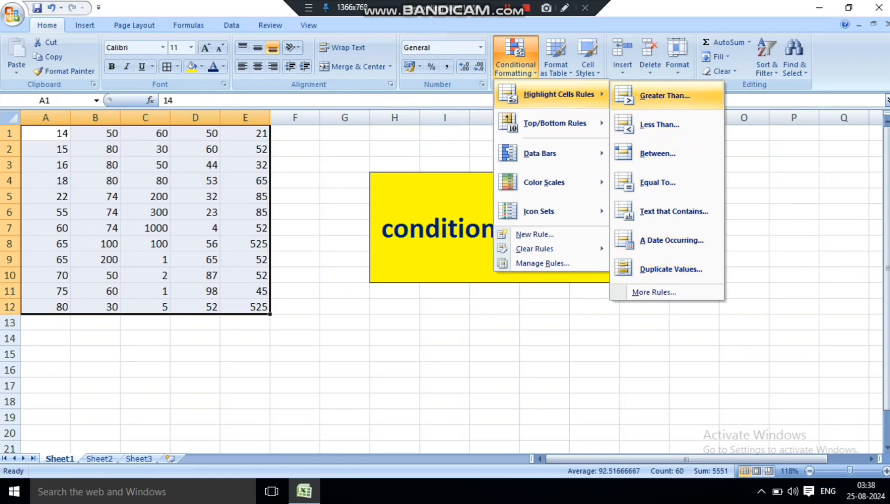
left_click(664, 95)
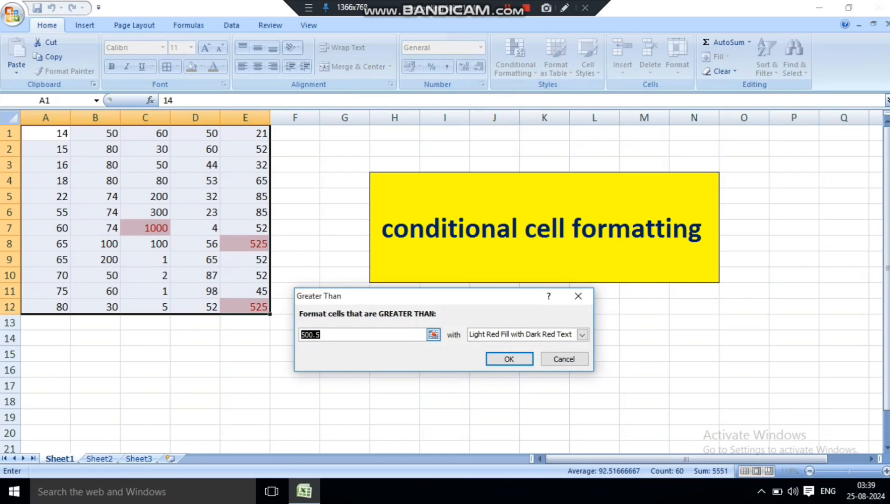
key("BackSpace")
type("50")
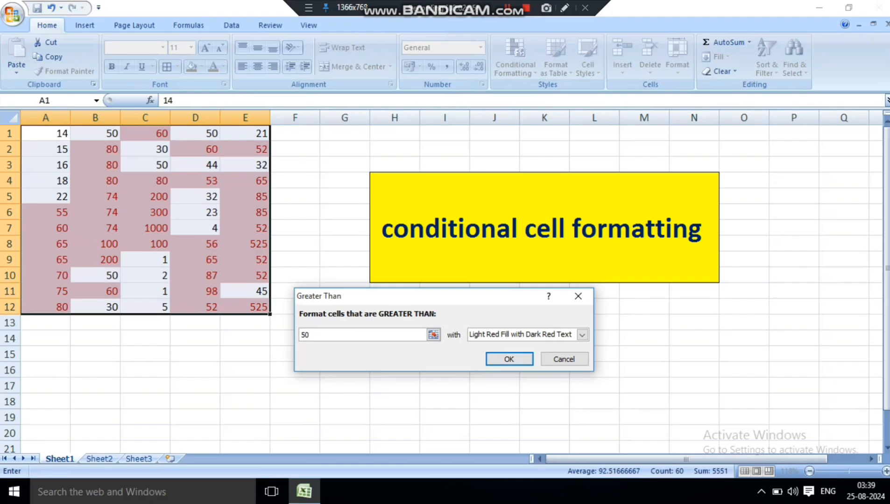
Try Yellow Fill with Dark Yellow Text for the rule, and apply it with Green Fill with Dark Green Text.
left_click(581, 334)
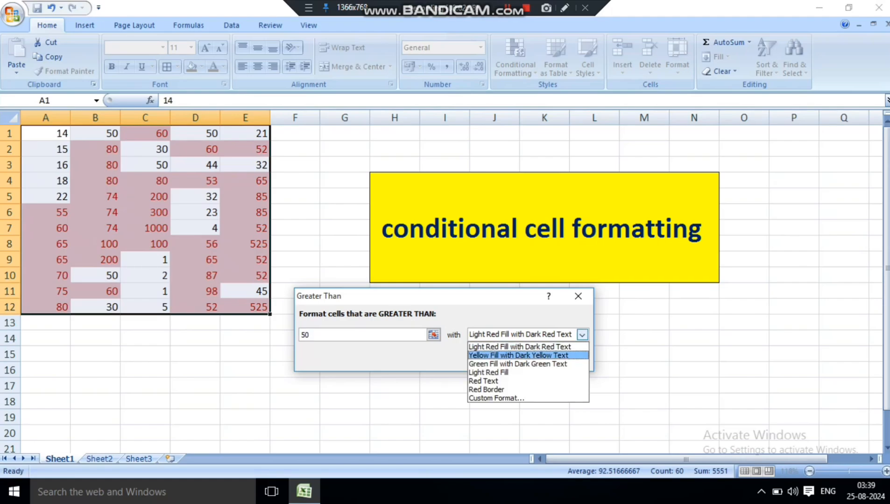
left_click(518, 355)
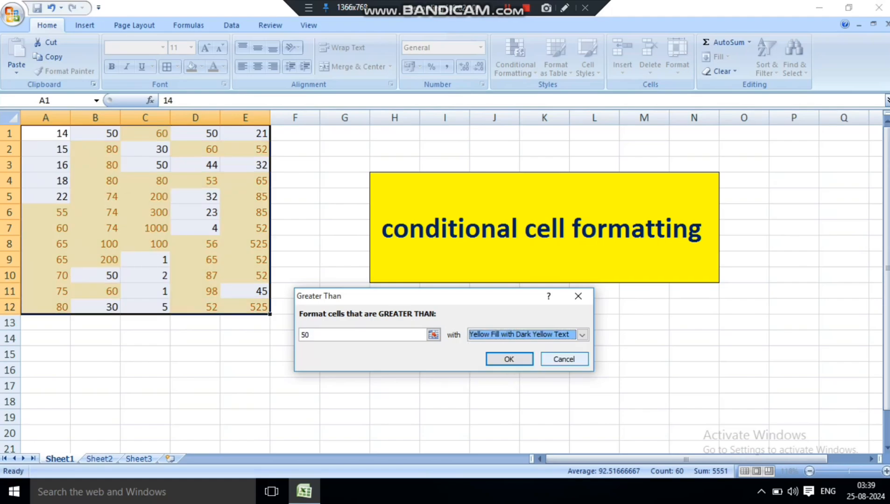
left_click(582, 334)
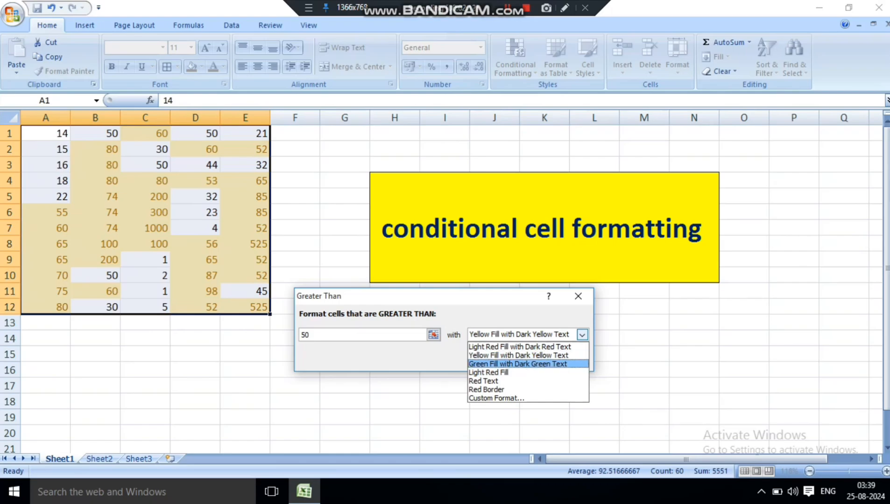
left_click(558, 364)
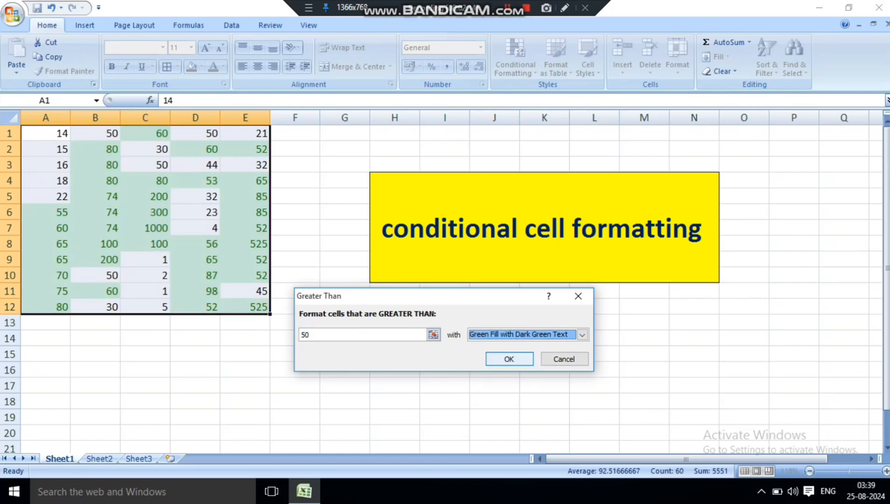
left_click(509, 359)
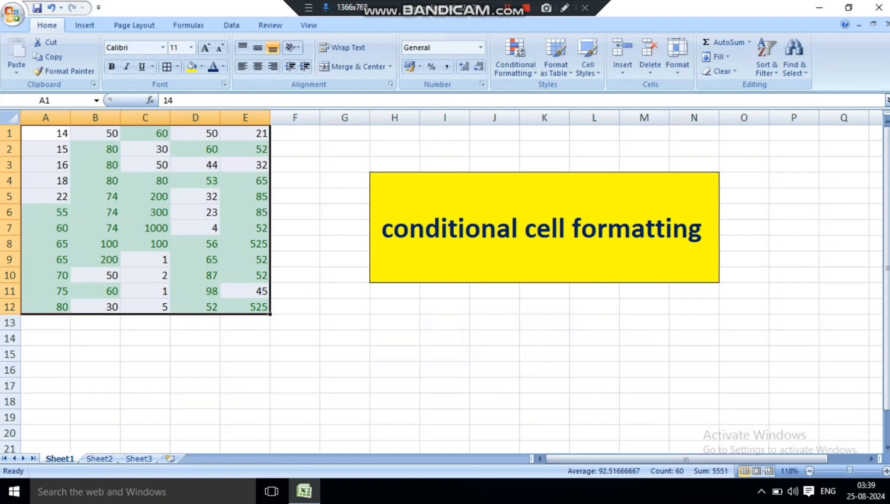
left_click(395, 338)
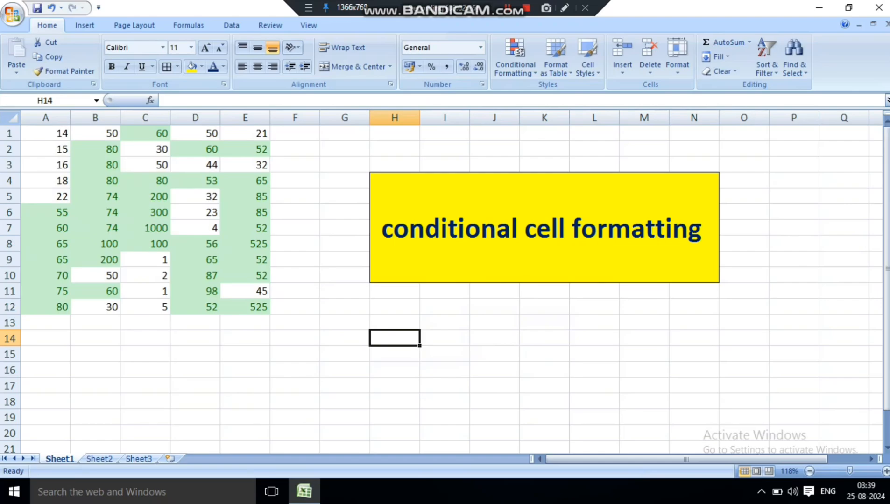
left_click(195, 165)
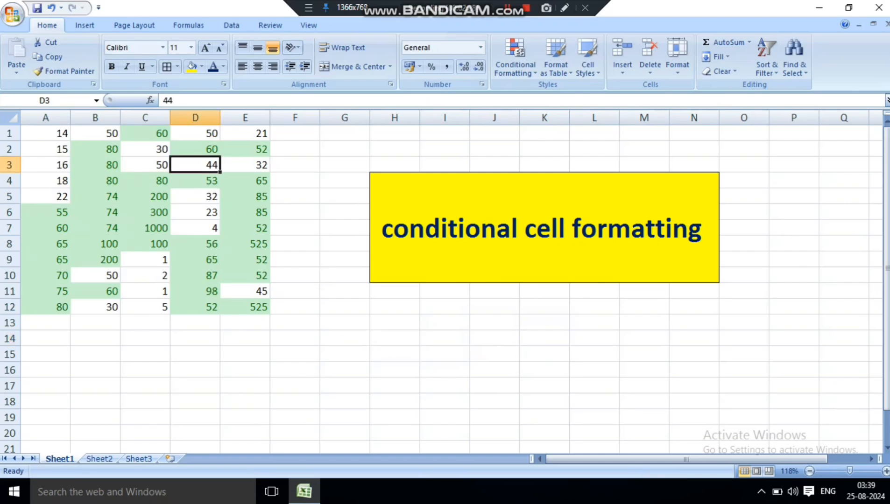
left_click(95, 196)
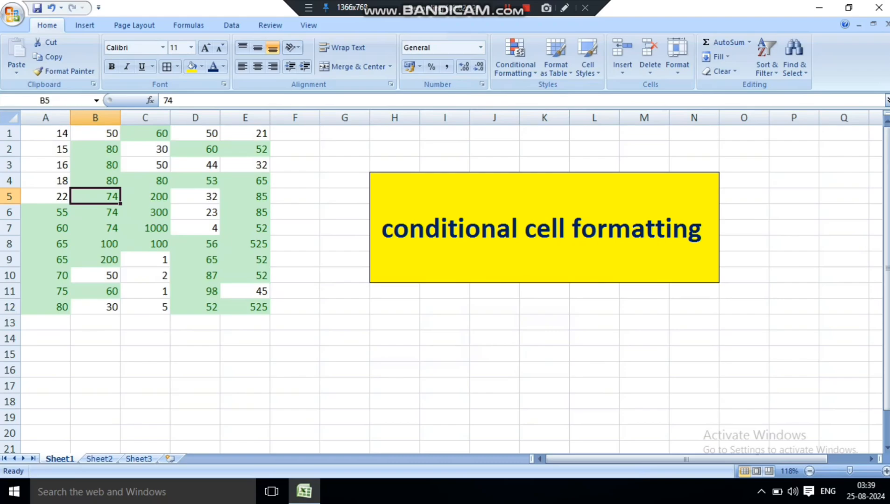
Clear the conditional formatting rules from the selected cells A1:E12.
left_click_drag(45, 134, 245, 306)
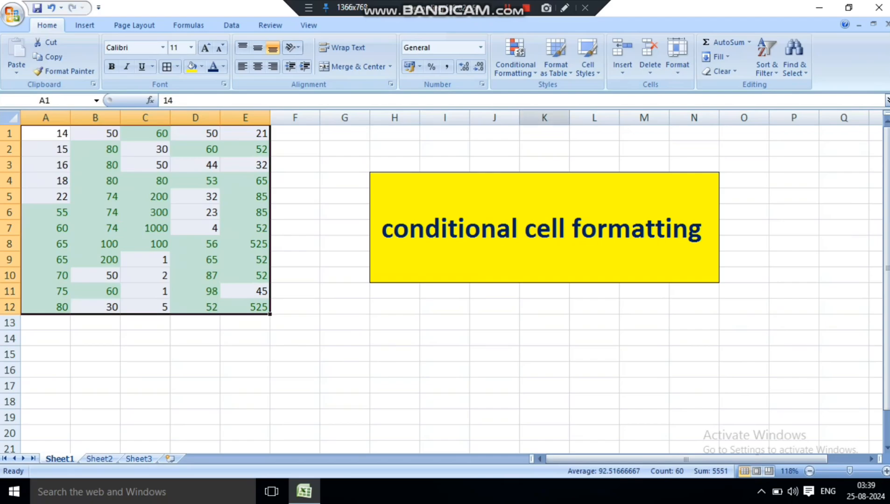
left_click(515, 55)
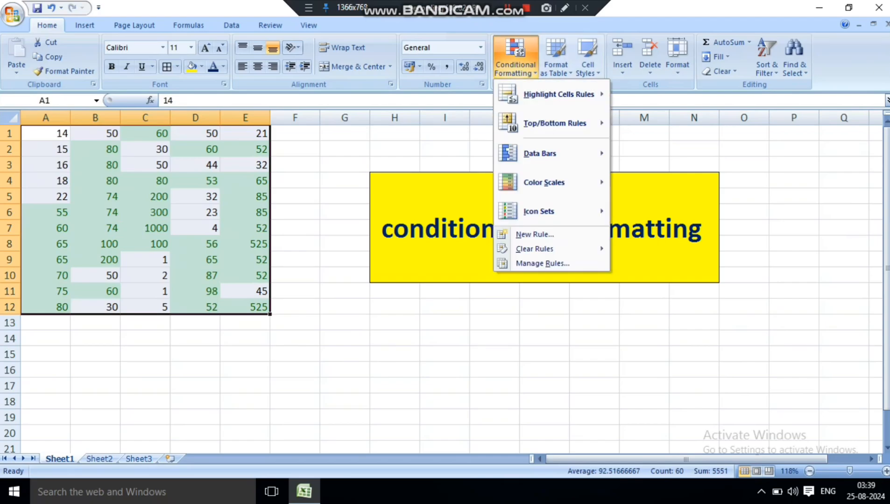
mouse_move(551, 248)
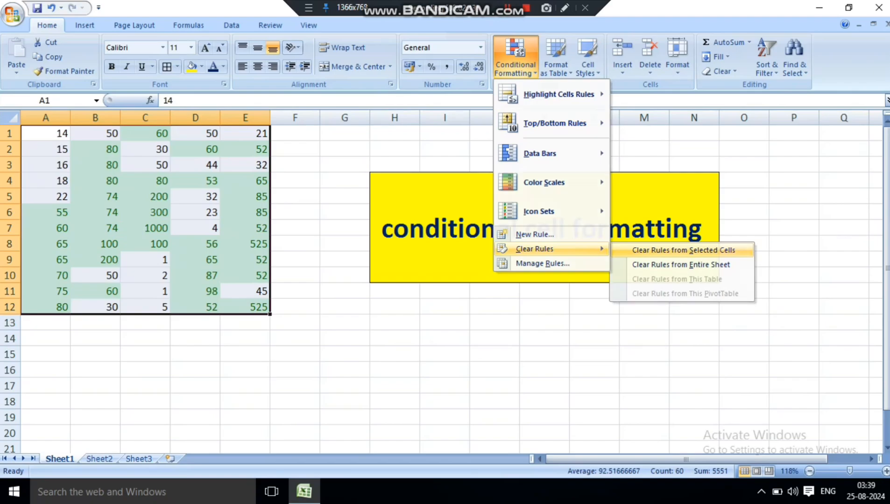
left_click(683, 250)
left_click(494, 338)
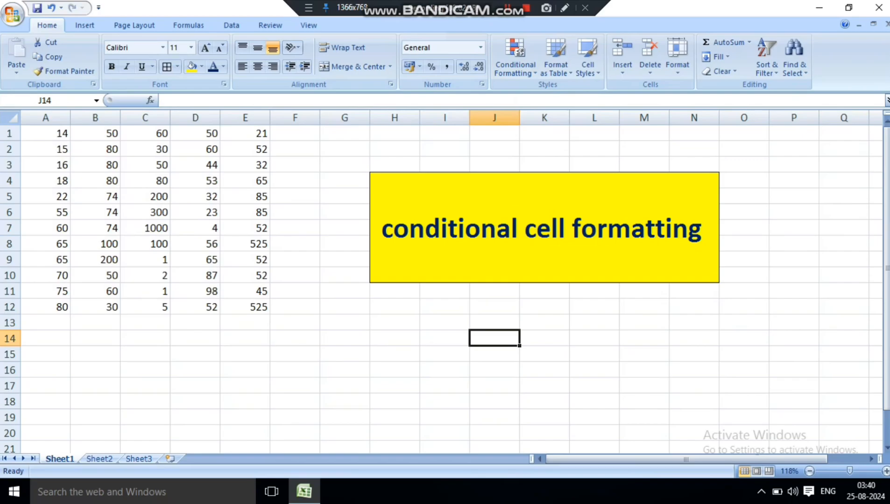
left_click(345, 148)
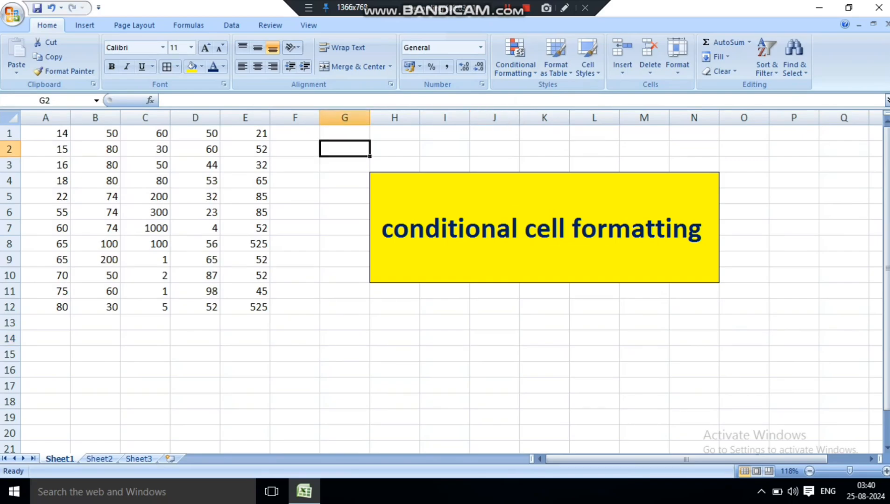
Set up another Greater Than highlight rule for cells A1:E12 with a threshold of 500.
left_click_drag(46, 134, 245, 307)
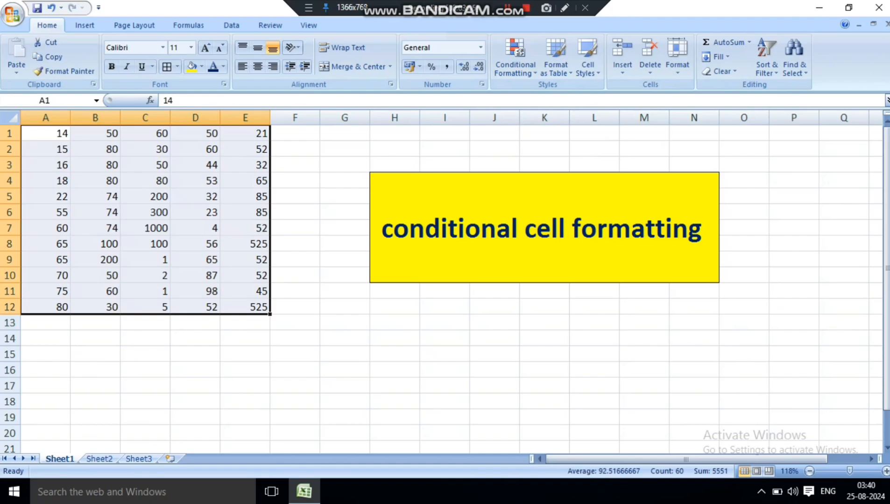
left_click(515, 56)
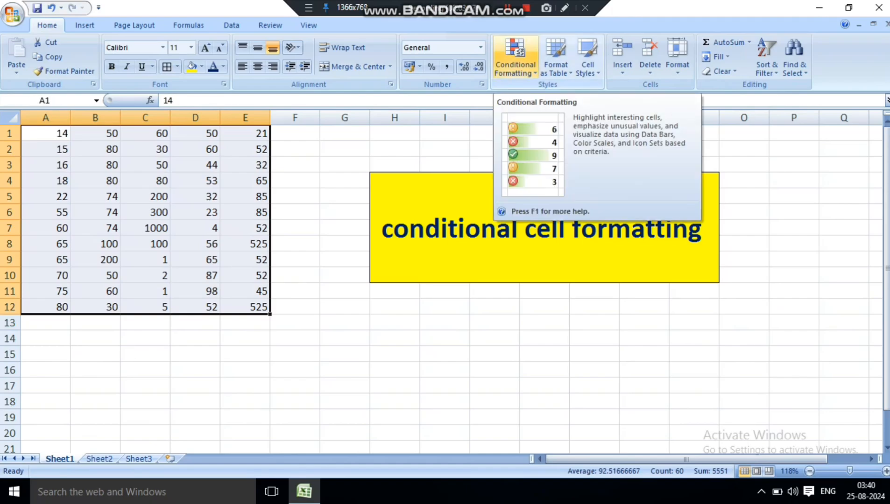
left_click(515, 56)
mouse_move(555, 95)
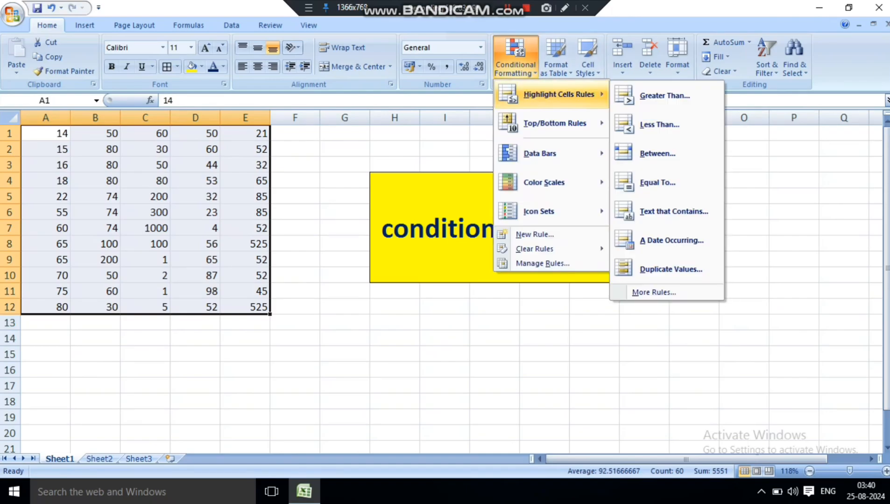
left_click(664, 95)
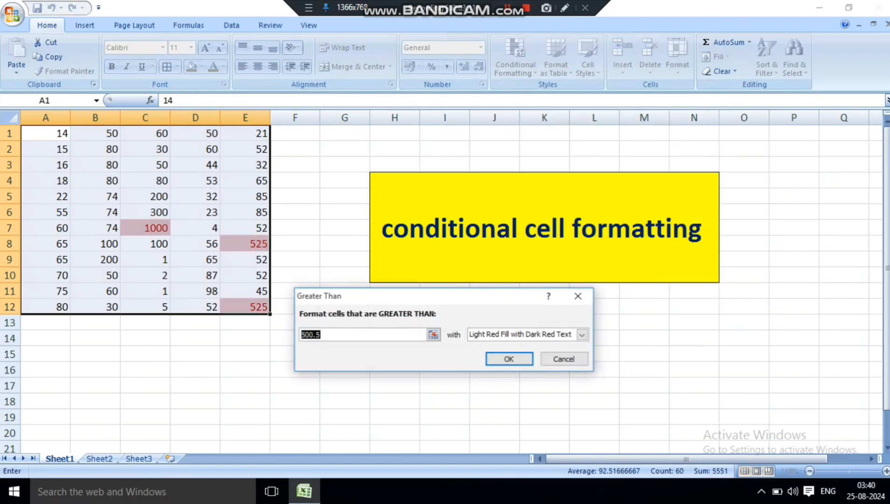
left_click(322, 335)
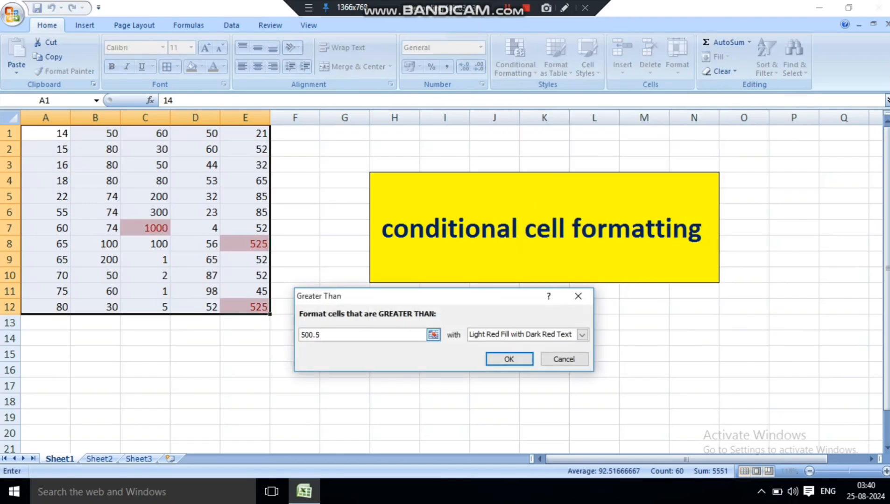
key("BackSpace")
key("BackSpace")
key("BackSpace")
key("BackSpace")
key("BackSpace")
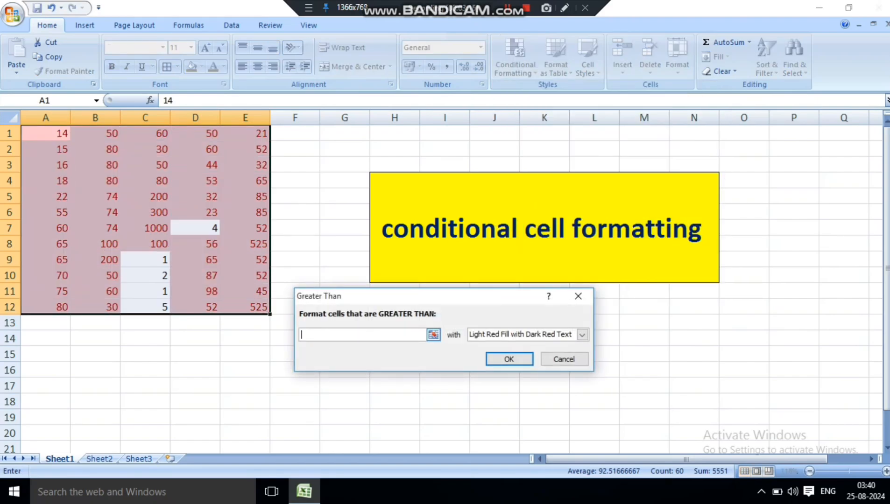
type("500")
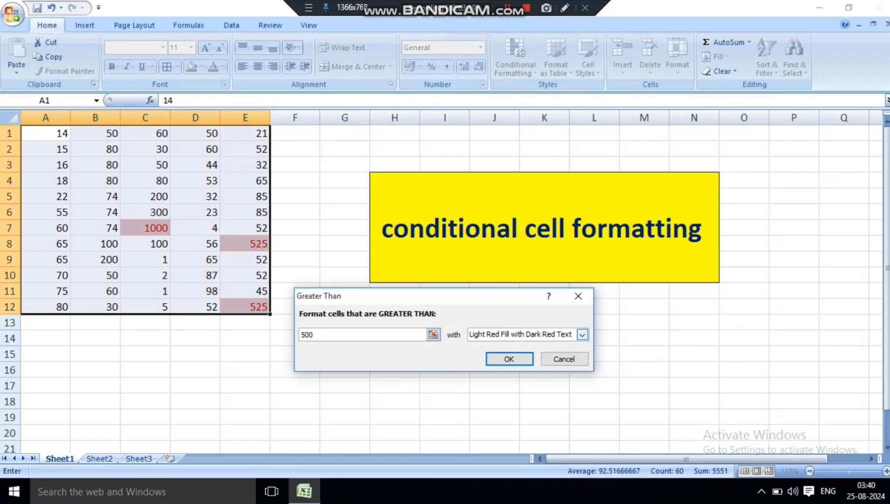
Try Light Red Fill, apply the rule with Green Fill with Dark Green Text, and check cells C7, E8 and E12.
left_click(581, 334)
left_click(504, 372)
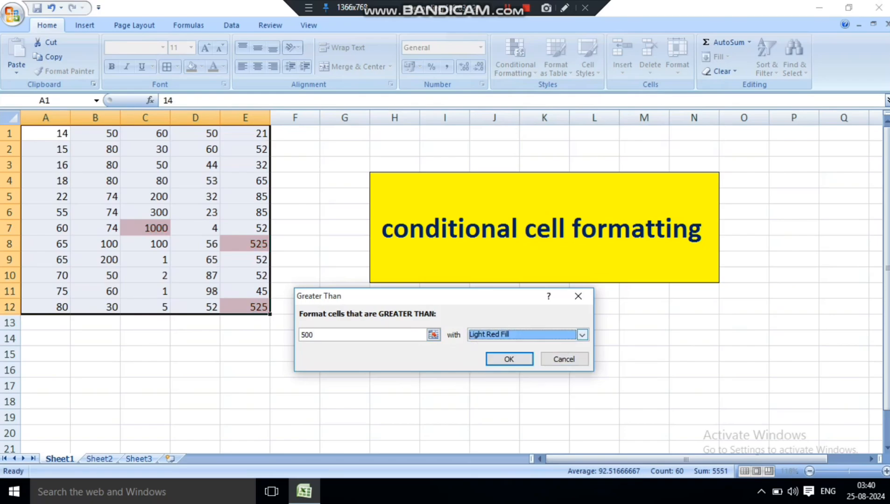
left_click(582, 335)
left_click(517, 364)
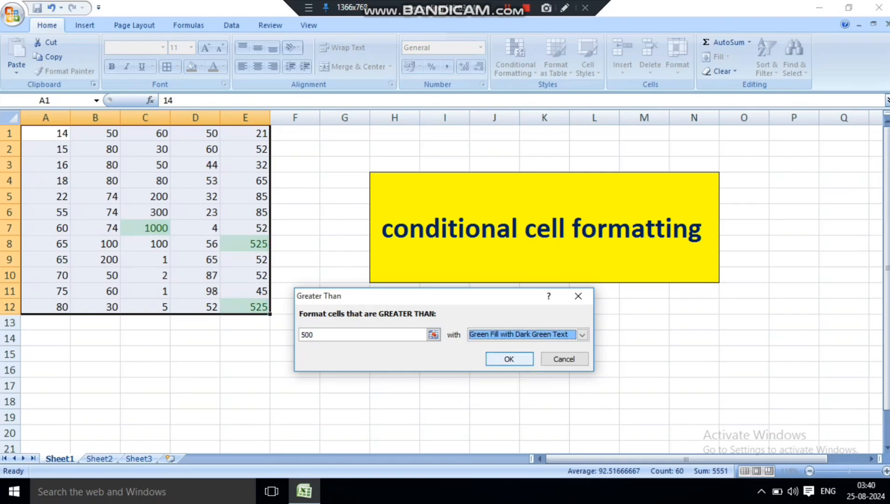
left_click(508, 359)
left_click(502, 368)
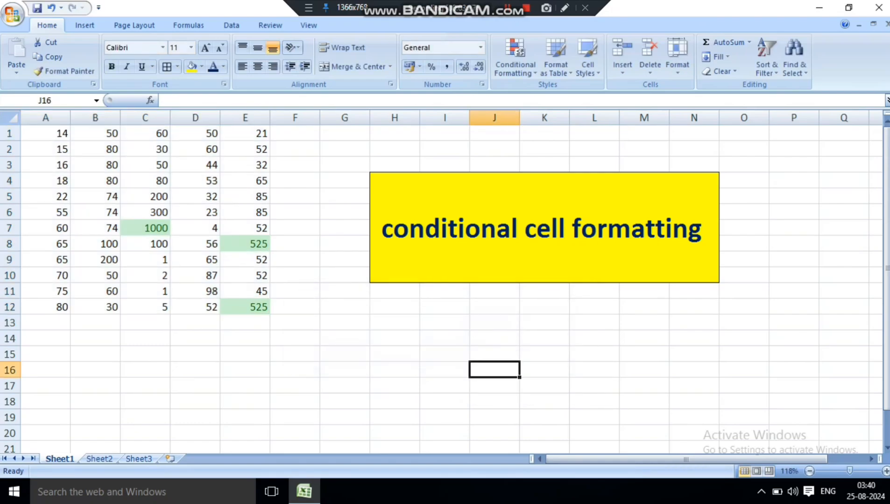
left_click(145, 228)
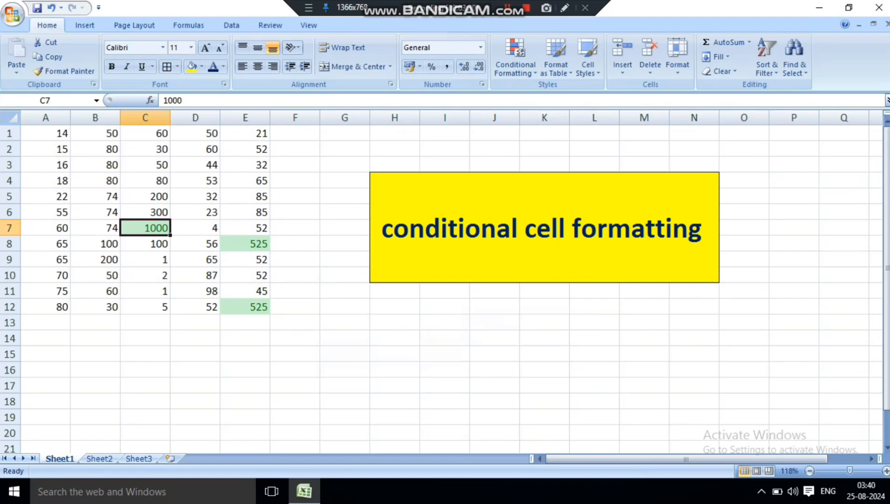
left_click(245, 244)
left_click(245, 307)
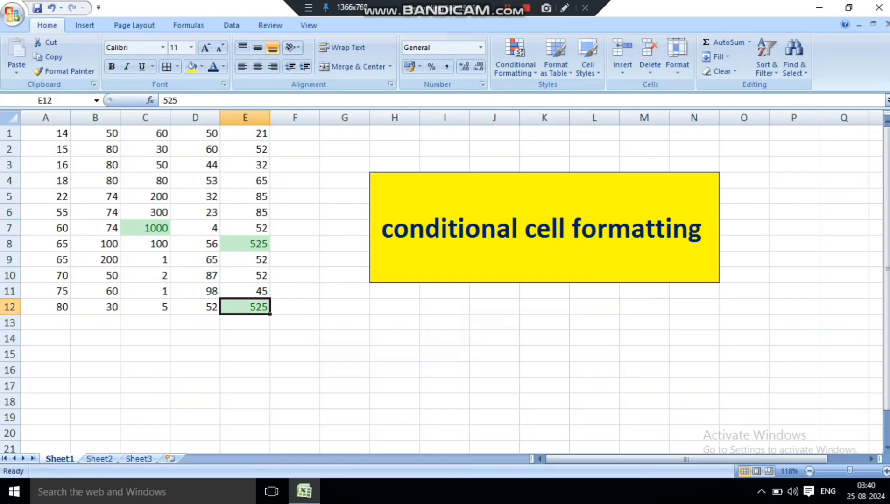
Remove the greater-than-500 highlighting by clearing the rules from the selected cells A1:E12.
left_click_drag(45, 133, 245, 307)
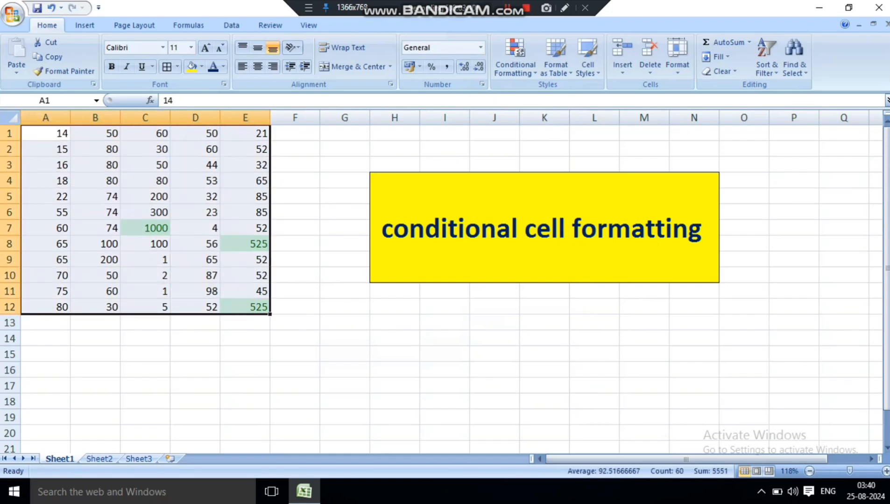
left_click(515, 64)
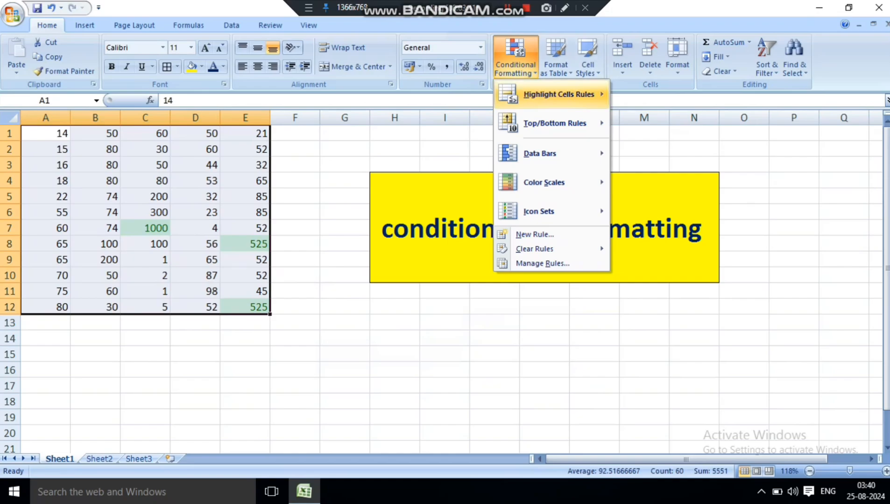
mouse_move(558, 95)
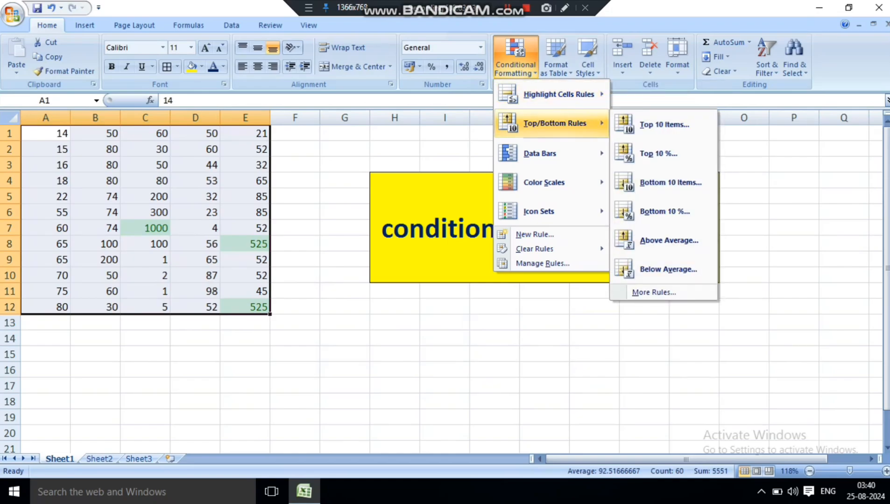
mouse_move(534, 248)
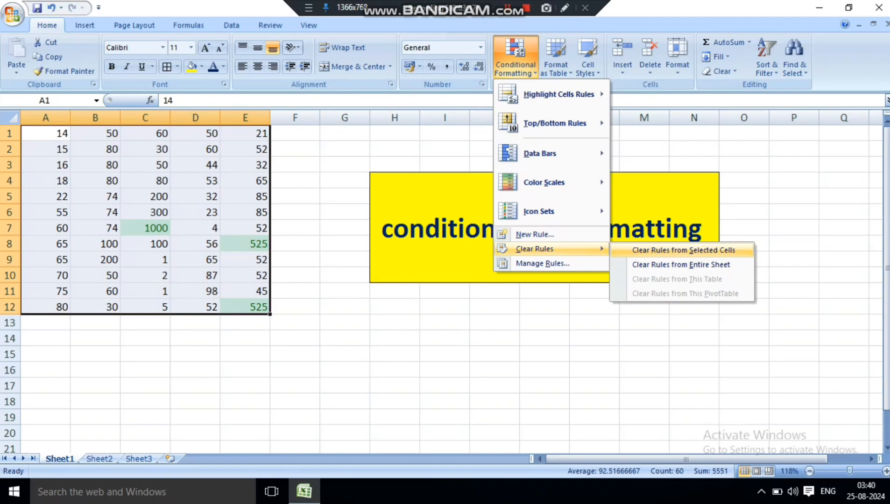
left_click(683, 250)
left_click(544, 322)
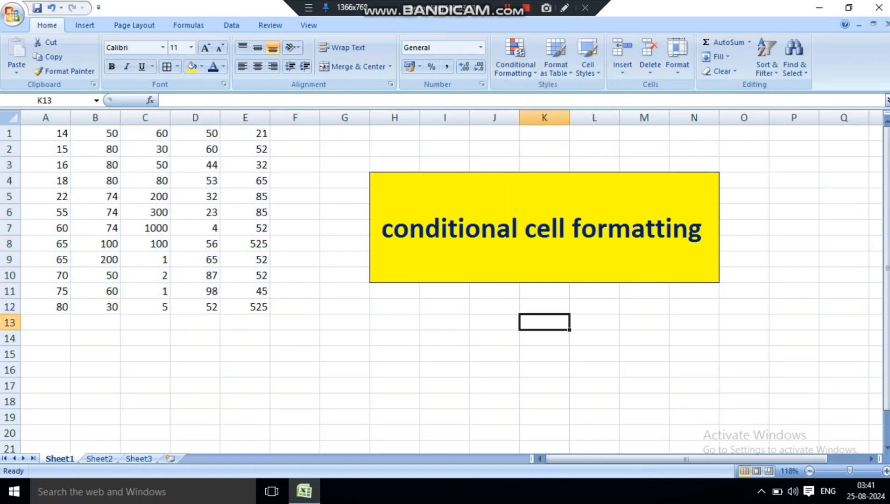
Highlight the values greater than 100 in cells A1:E12 using Light Red Fill with Dark Red Text.
left_click_drag(45, 133, 245, 306)
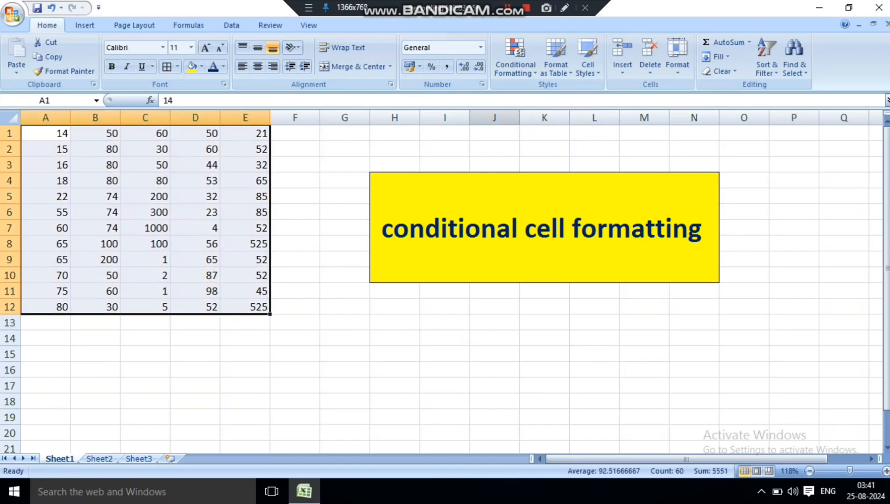
left_click(515, 56)
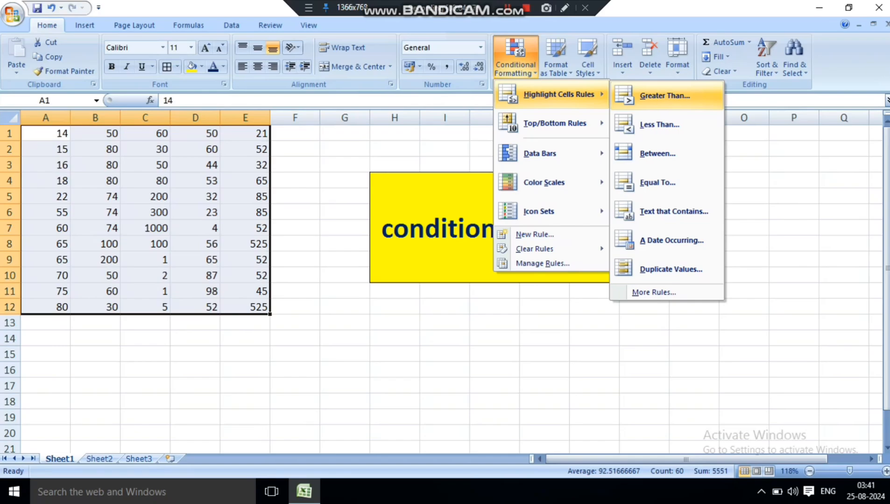
left_click(665, 96)
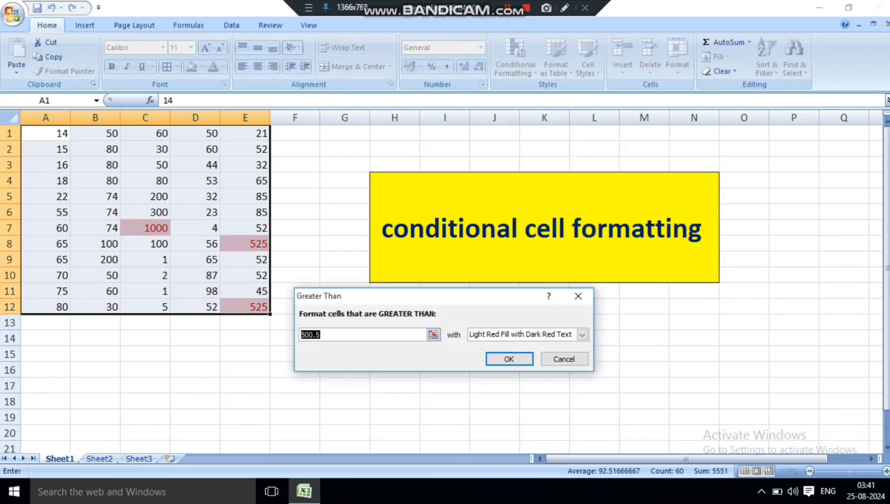
left_click(322, 335)
key("BackSpace")
key("BackSpace")
key("BackSpace")
key("BackSpace")
key("BackSpace")
type("100")
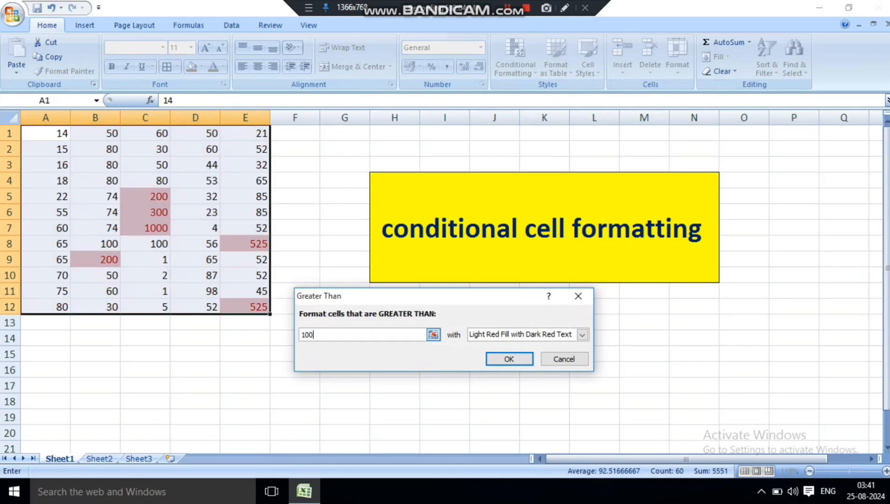
left_click(509, 359)
left_click(394, 338)
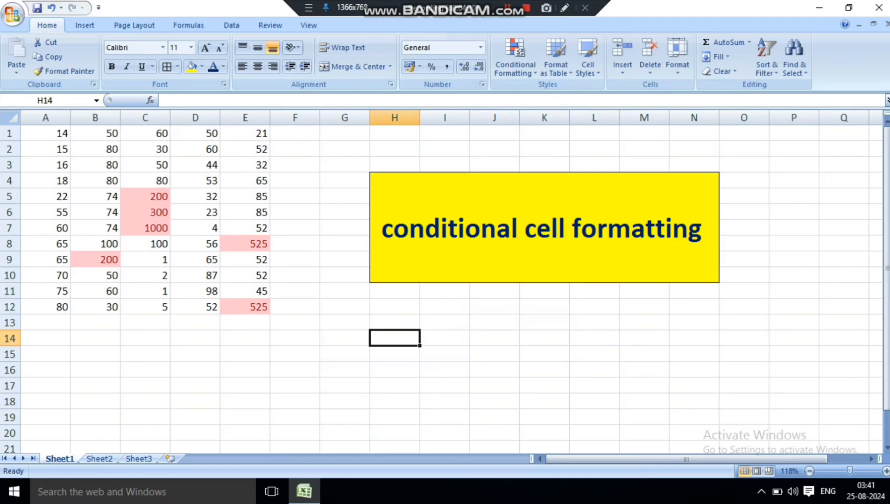
Clear the greater-than-100 highlighting rule from the selected cells A1:E12.
left_click_drag(45, 134, 245, 307)
left_click(516, 56)
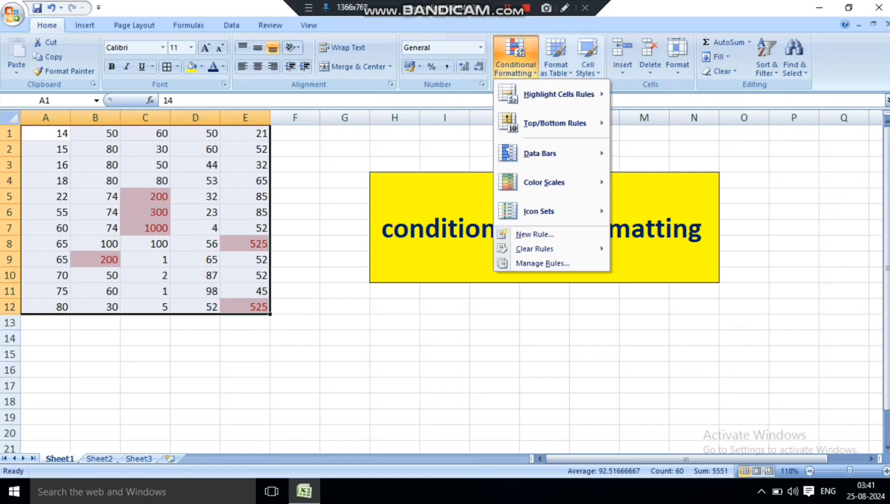
mouse_move(534, 249)
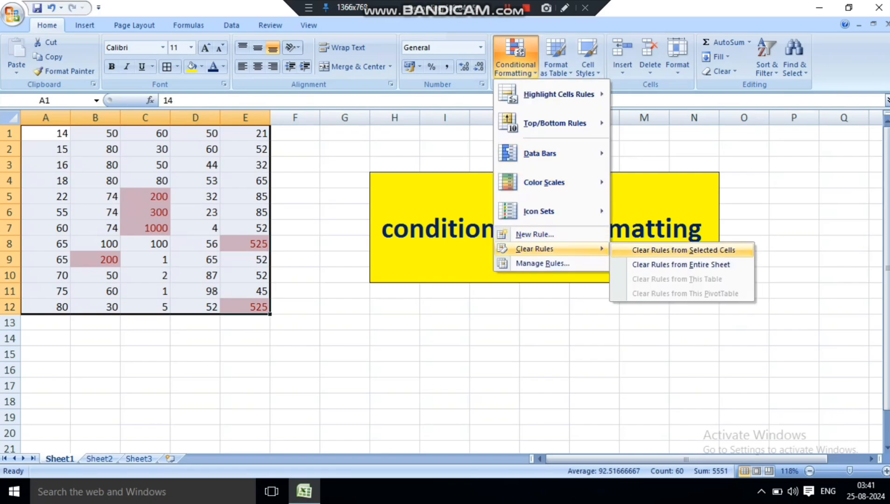
left_click(683, 250)
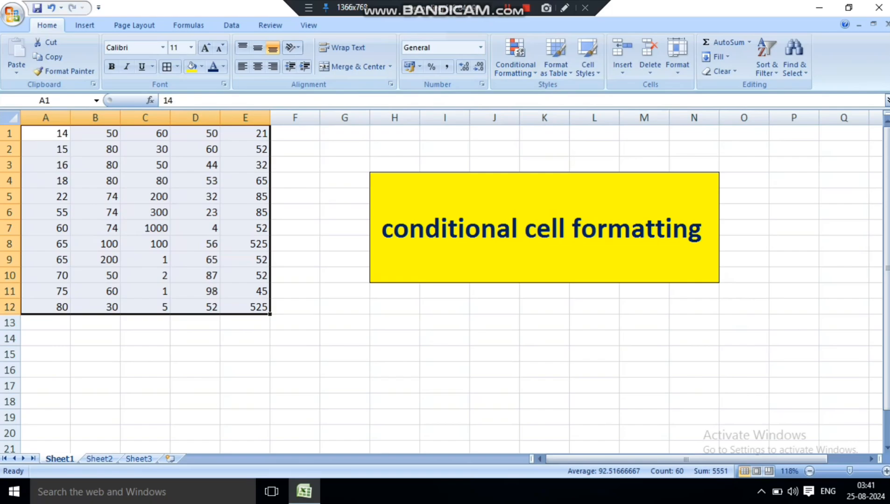
Apply a Less Than highlight rule to A1:E12 with a threshold of 50 and Light Red Fill with Dark Red Text.
left_click(515, 56)
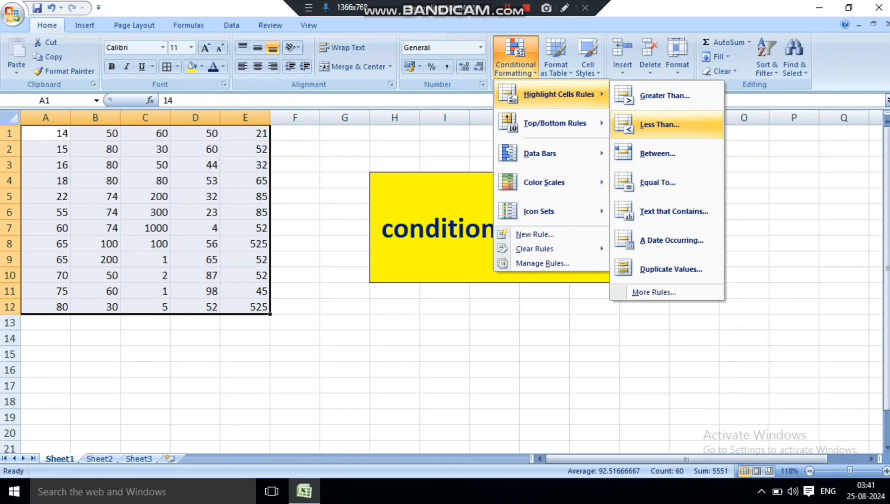
left_click(659, 124)
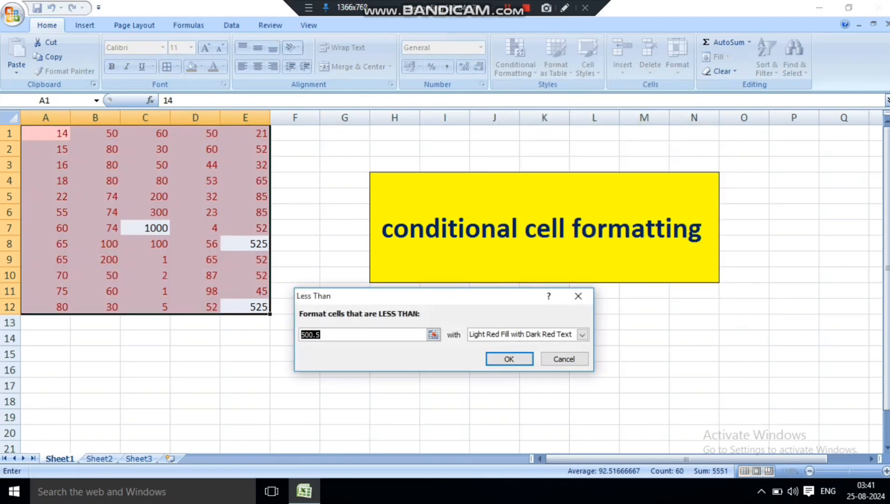
left_click(433, 334)
key("BackSpace")
key("BackSpace")
key("BackSpace")
key("BackSpace")
key("BackSpace")
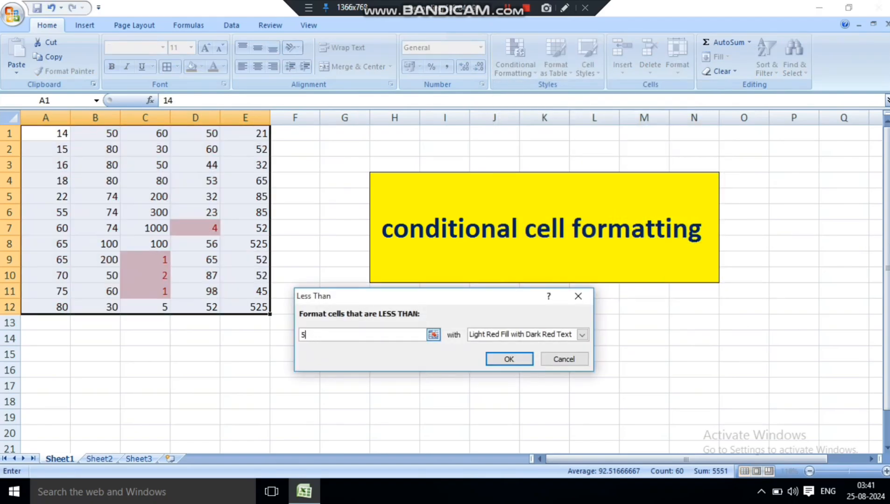
type("50")
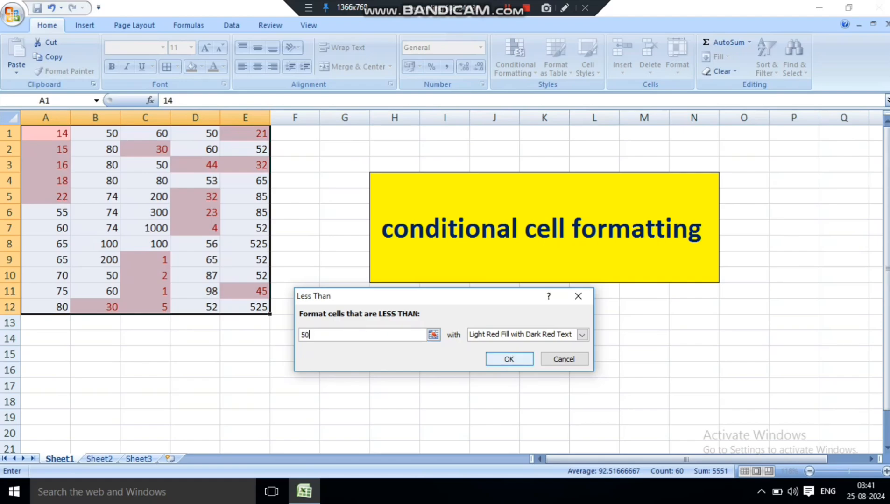
left_click(509, 359)
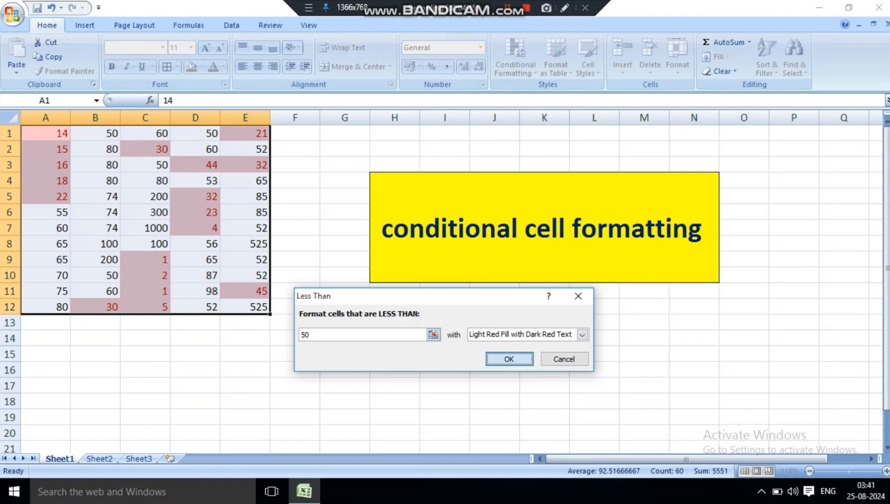
left_click(394, 322)
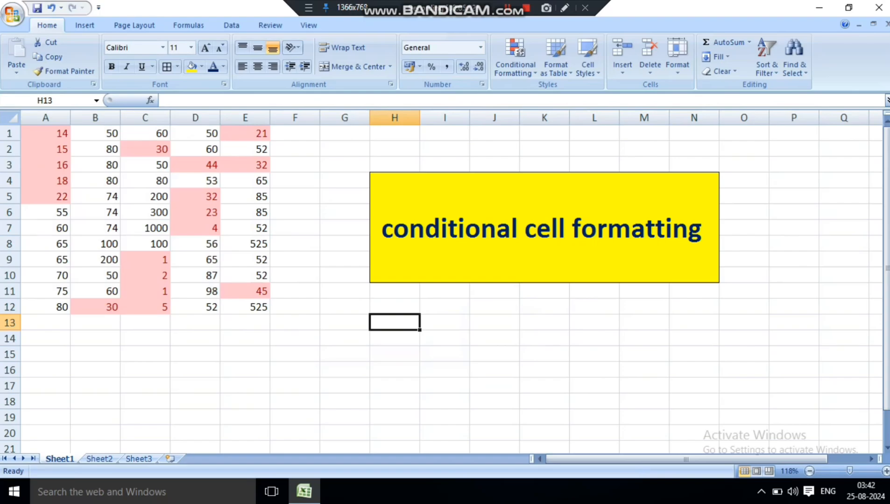
Remove the less-than-50 highlighting by clearing the rules from the selected cells A1:E12.
left_click_drag(45, 133, 245, 307)
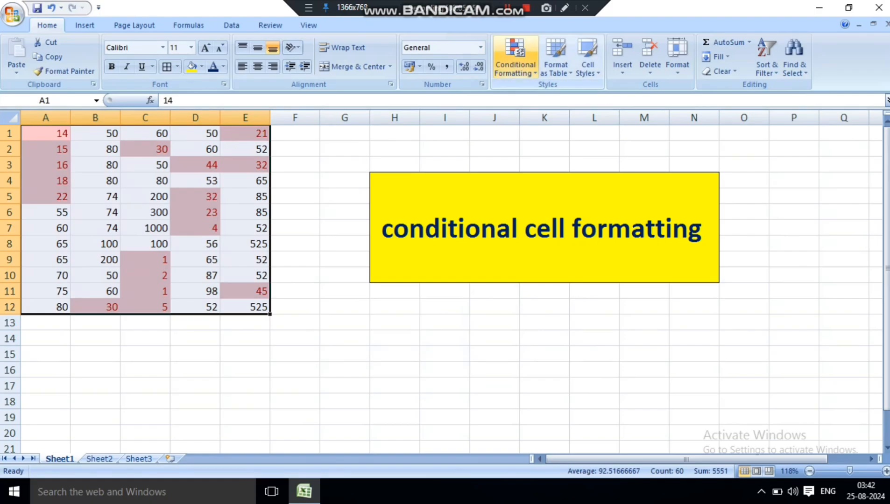
left_click(515, 55)
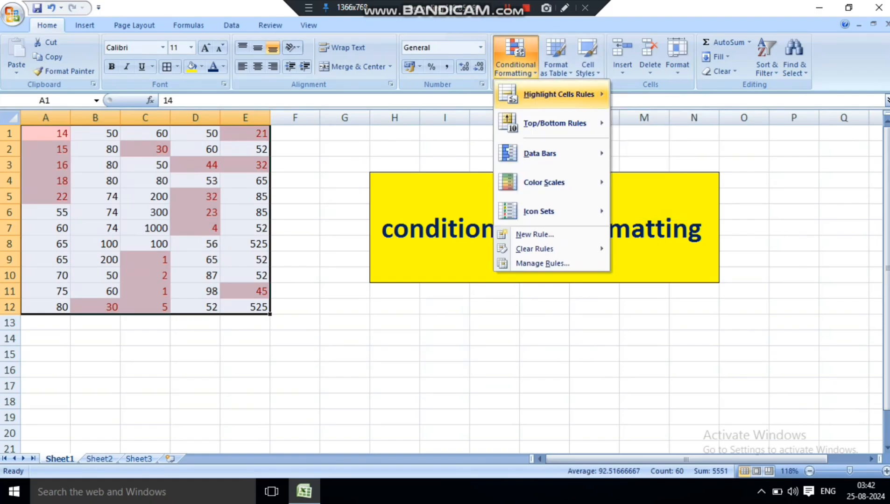
mouse_move(556, 94)
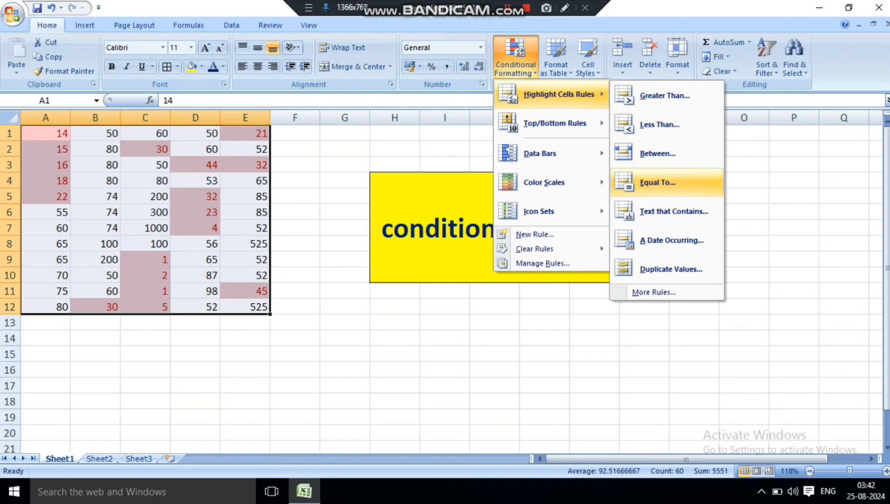
mouse_move(535, 249)
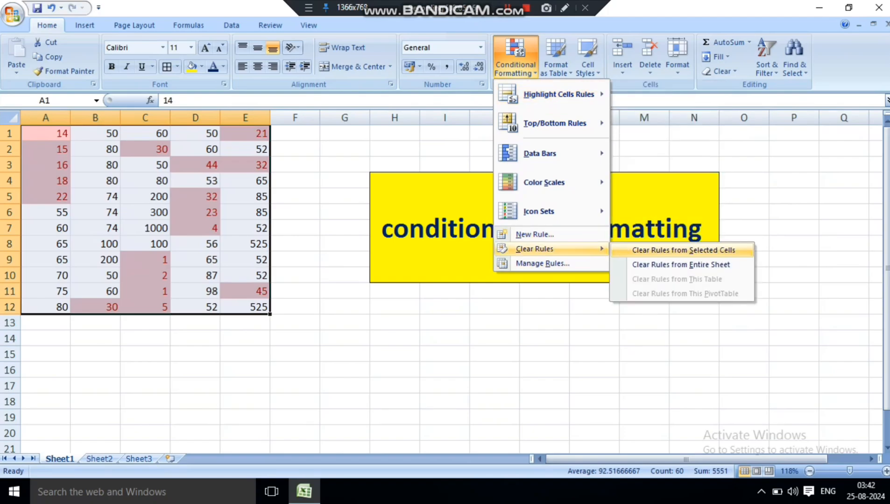
left_click(682, 250)
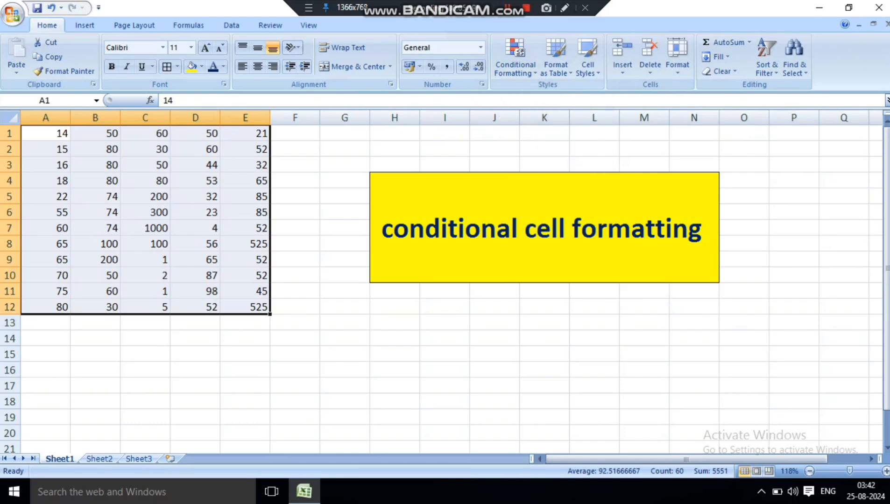
Highlight values less than 500 in A1:E12 with Light Red Fill with Dark Red Text, and check cells C7, E8 and E12.
left_click(515, 56)
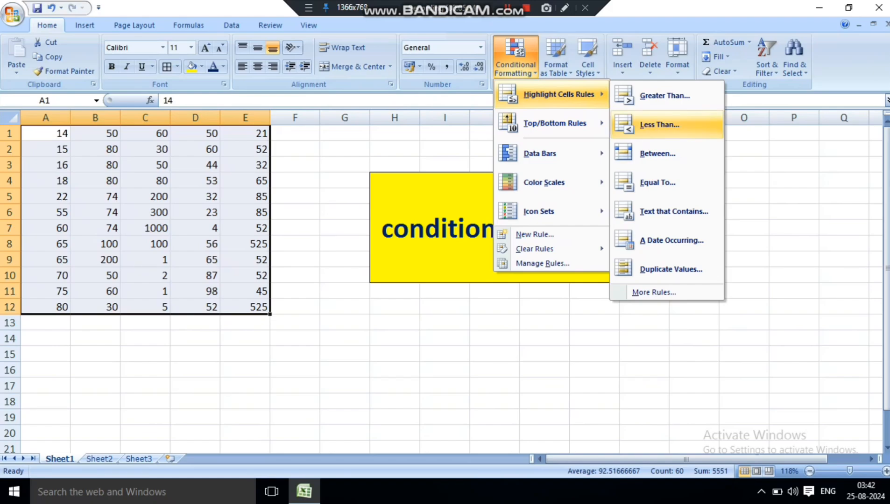
left_click(659, 124)
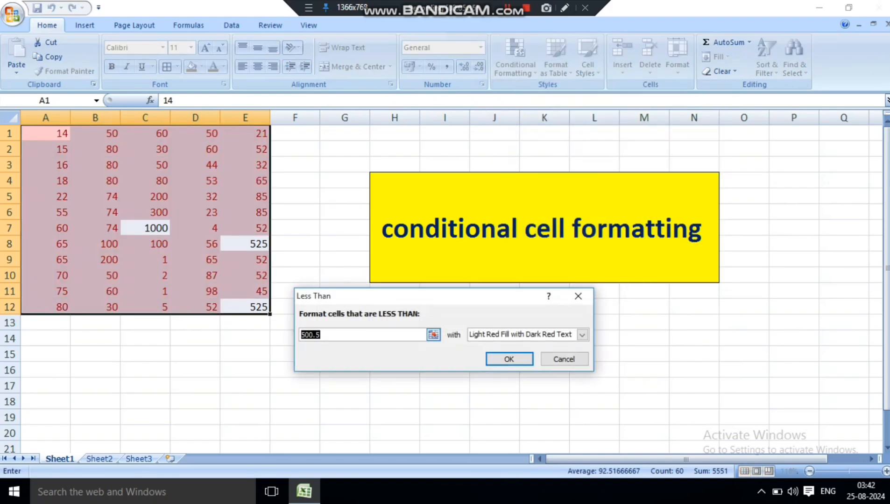
key("Right")
key("BackSpace")
key("BackSpace")
key("BackSpace")
key("BackSpace")
key("BackSpace")
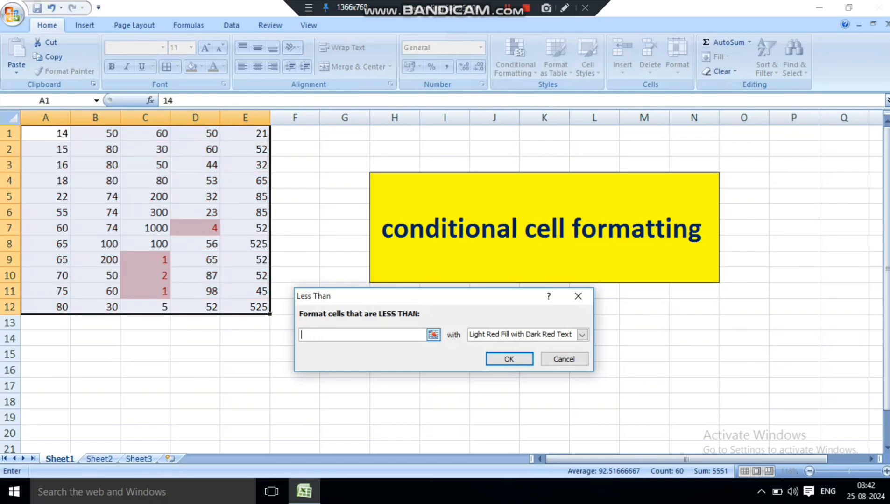
type("500")
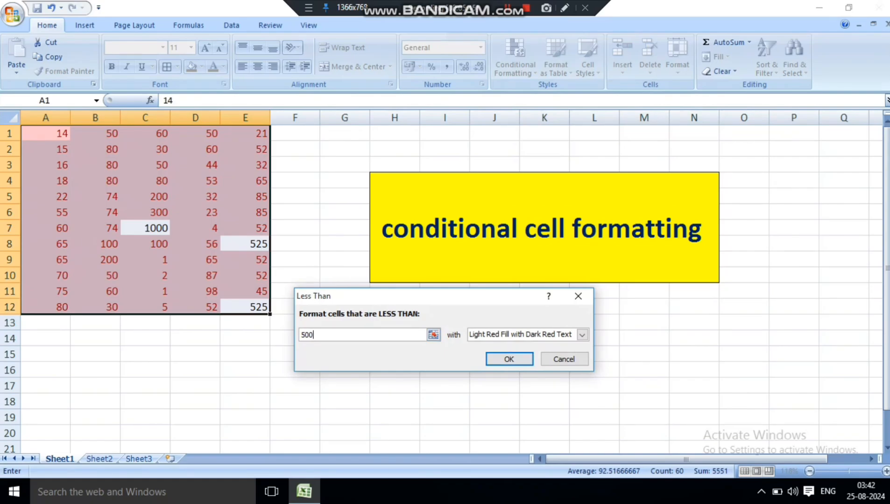
left_click(509, 359)
left_click(394, 354)
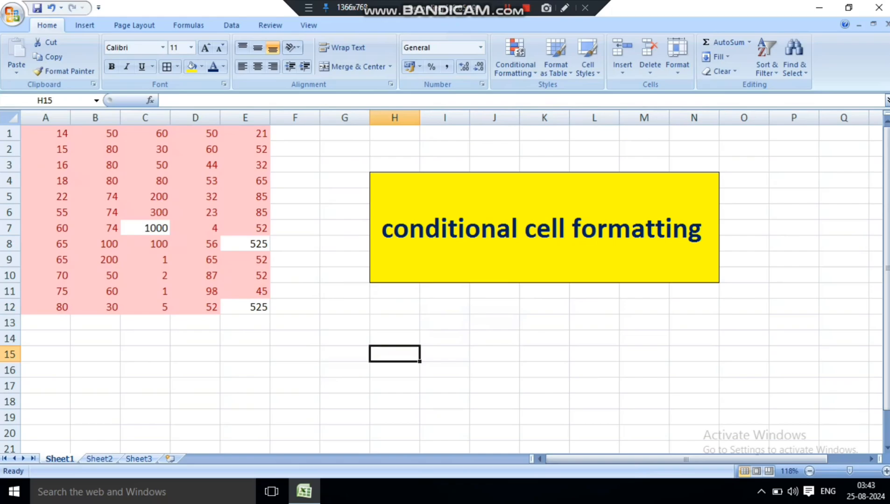
left_click(146, 228)
left_click(245, 244)
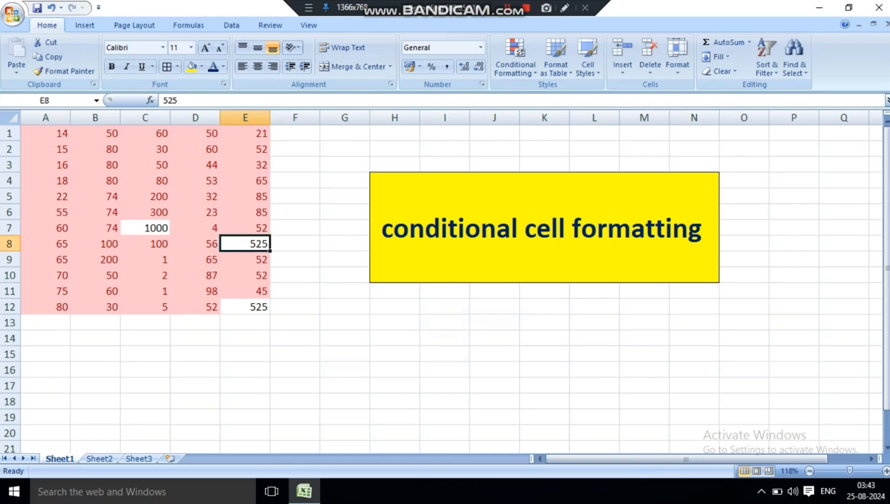
left_click(245, 307)
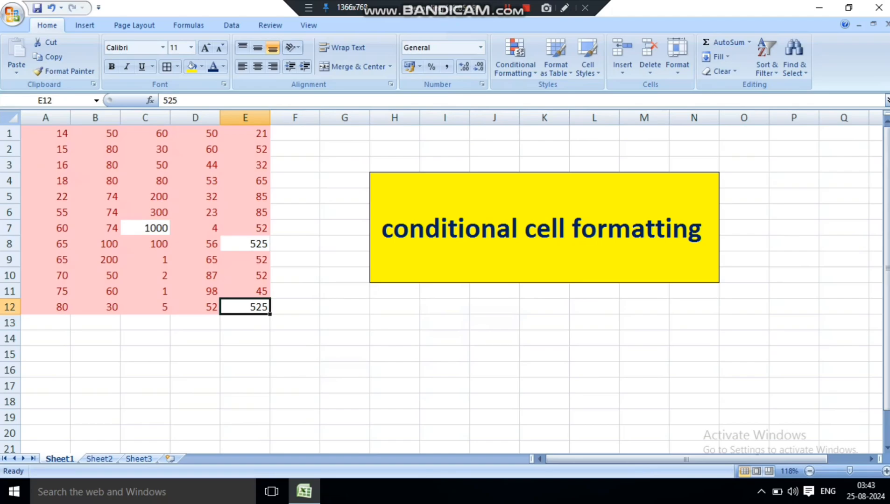
Clear the less-than-500 highlighting rule from the selected cells A1:E12.
left_click_drag(45, 134, 245, 307)
left_click(515, 56)
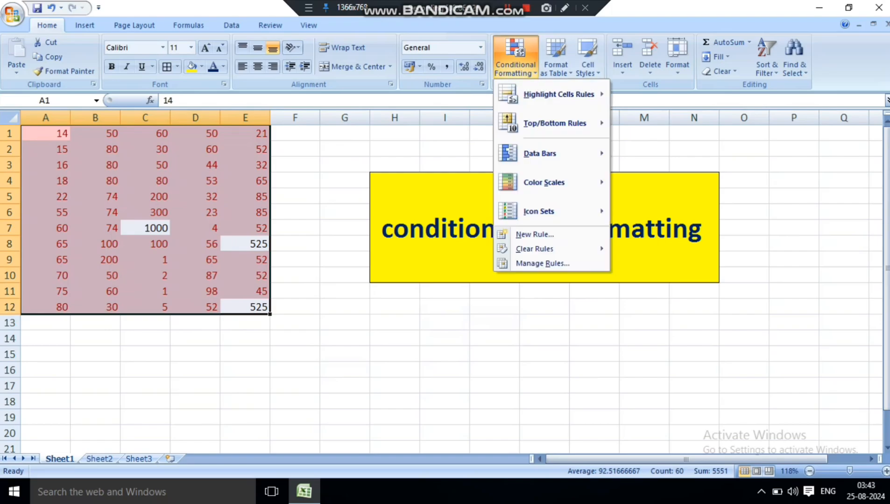
mouse_move(535, 248)
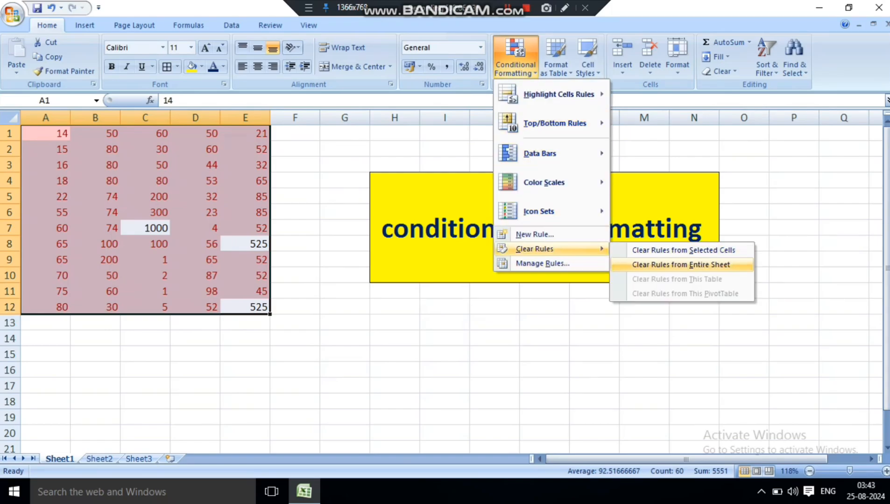
left_click(683, 250)
left_click(594, 307)
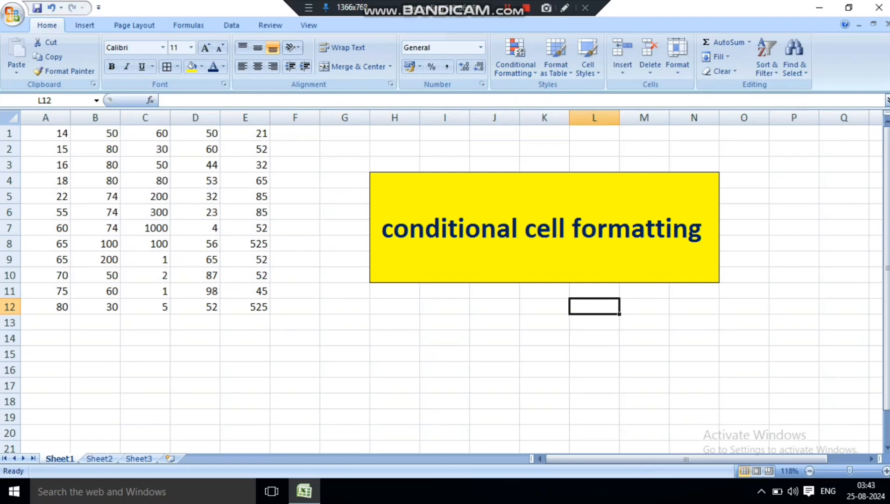
Apply a Less Than highlight rule to A1:E12 with a threshold of 300 and Light Red Fill with Dark Red Text.
left_click_drag(45, 133, 252, 307)
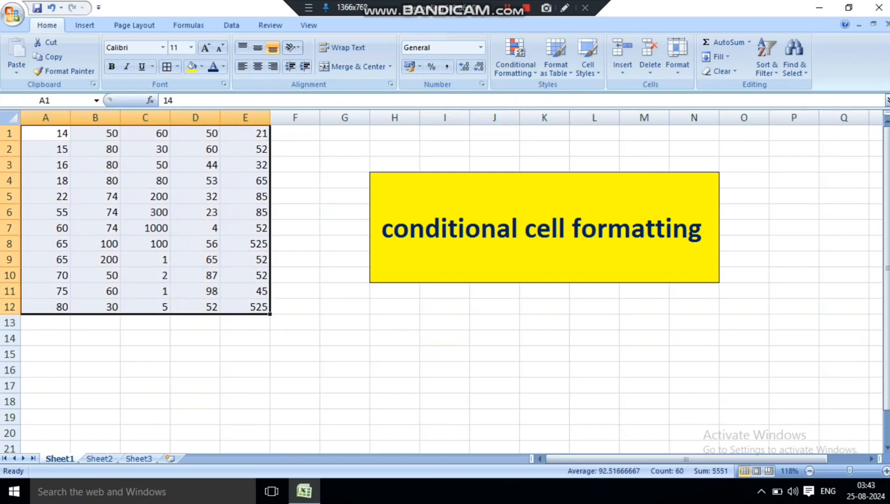
left_click(515, 56)
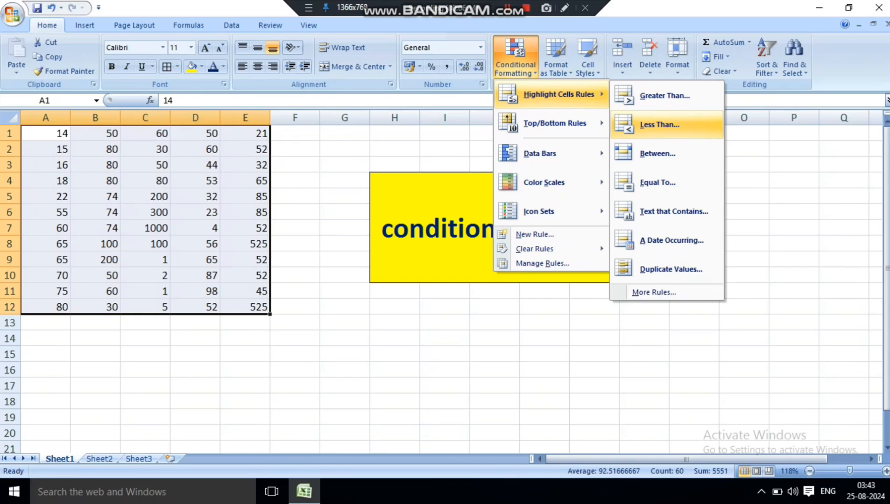
left_click(659, 124)
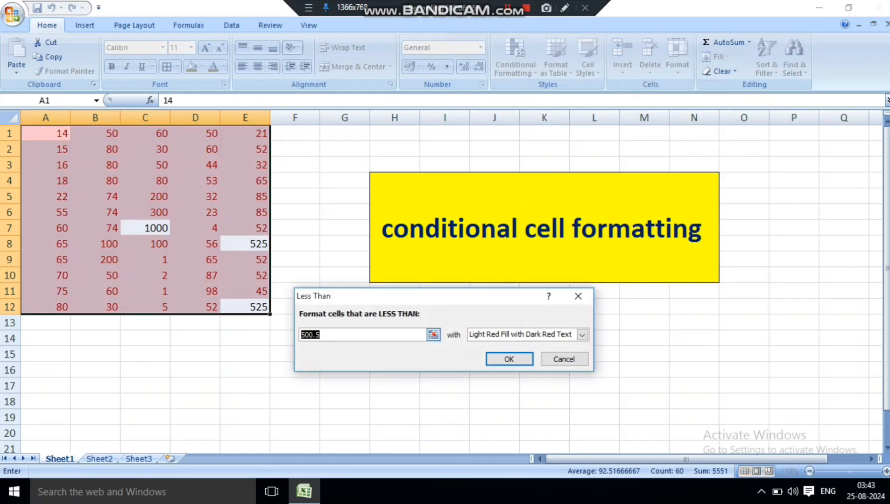
left_click(321, 335)
key("BackSpace")
key("BackSpace")
key("BackSpace")
key("BackSpace")
key("BackSpace")
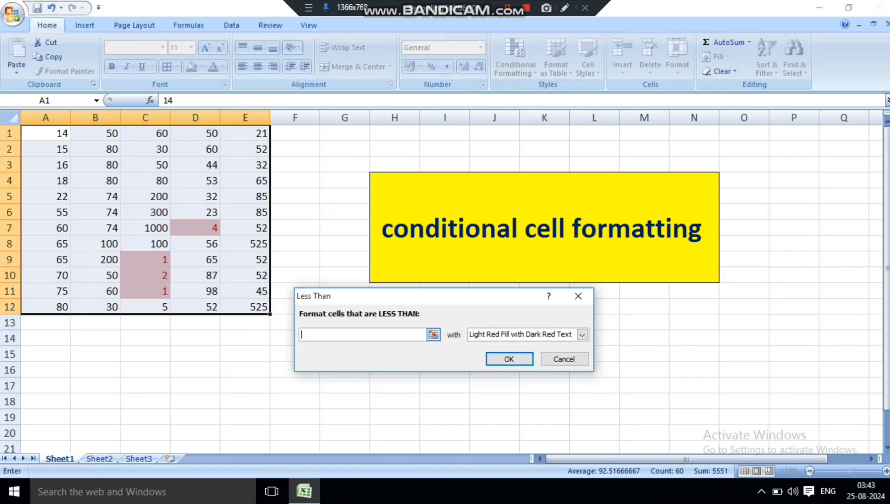
type("300")
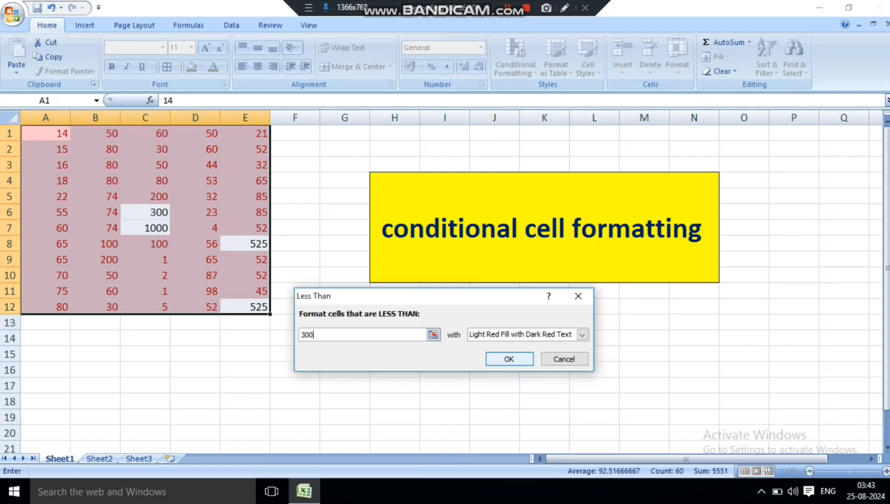
key("Return")
left_click(344, 322)
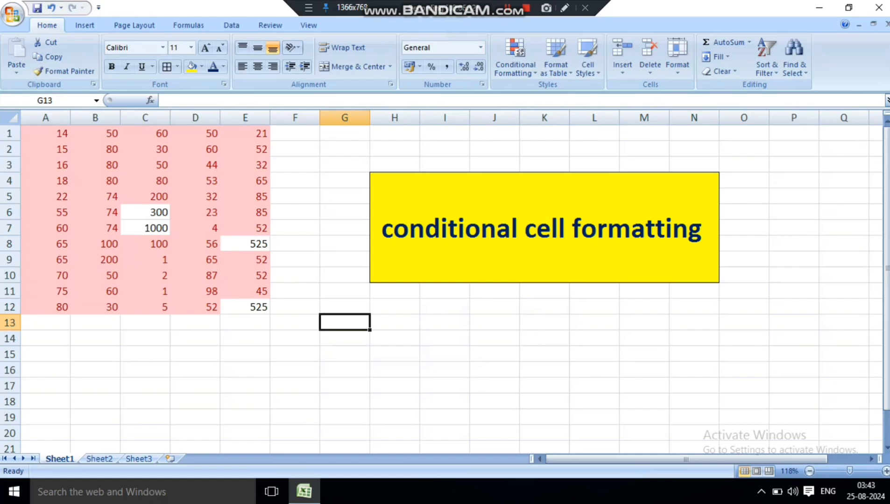
Check the unhighlighted cells C6, C7, E8 and E12 against the less-than-300 rule.
left_click(146, 212)
left_click(145, 228)
left_click(245, 244)
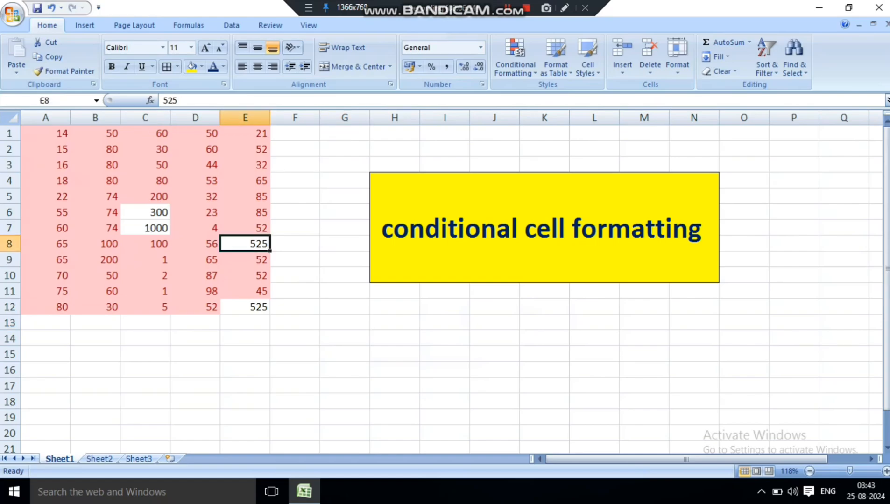
left_click(245, 307)
left_click(195, 196)
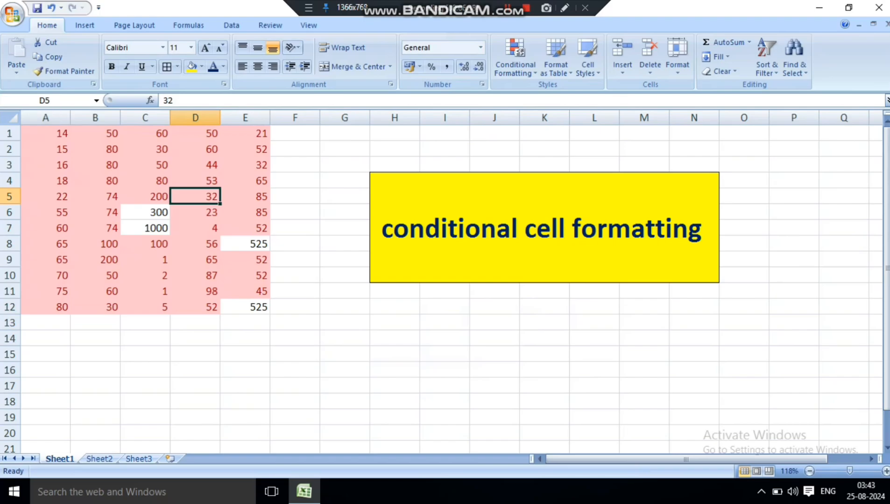
Clear the less-than-300 highlighting rule from the selected cells A1:E12.
left_click_drag(46, 133, 245, 307)
left_click(516, 56)
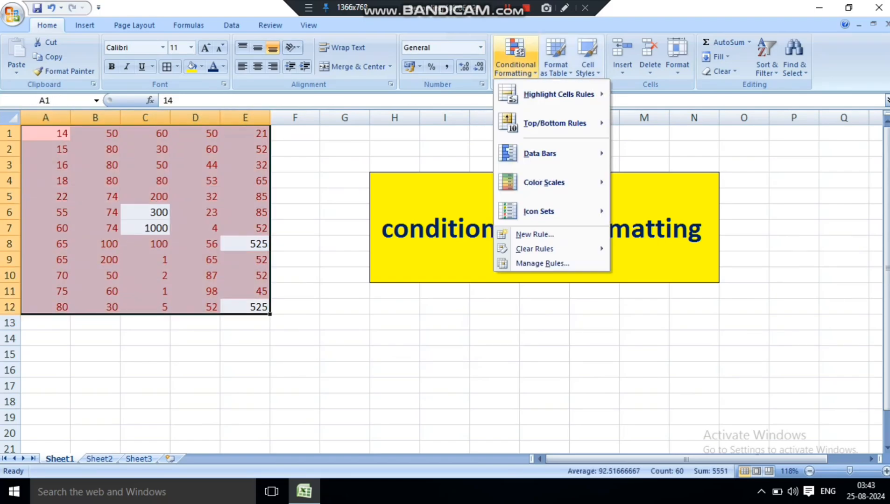
mouse_move(558, 94)
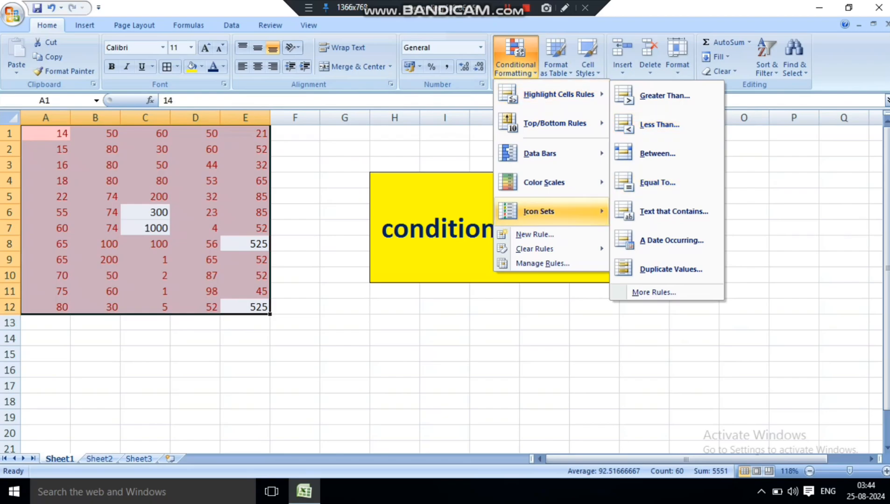
mouse_move(534, 248)
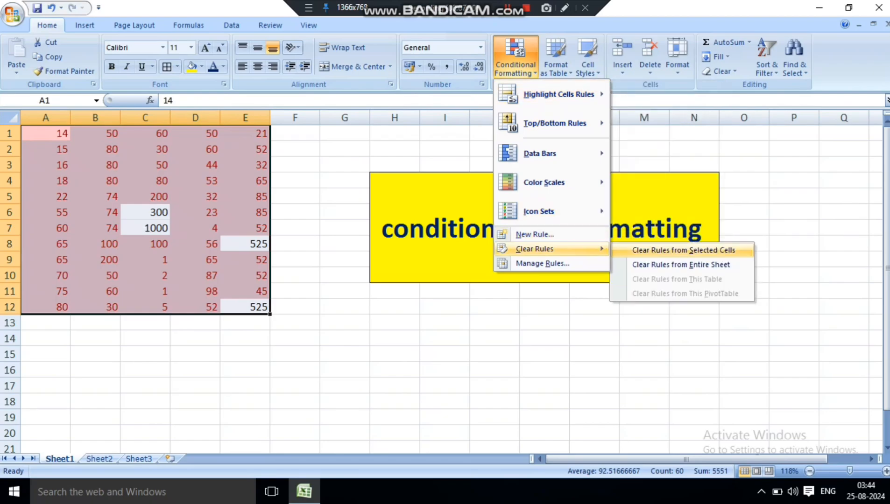
left_click(683, 250)
left_click(494, 307)
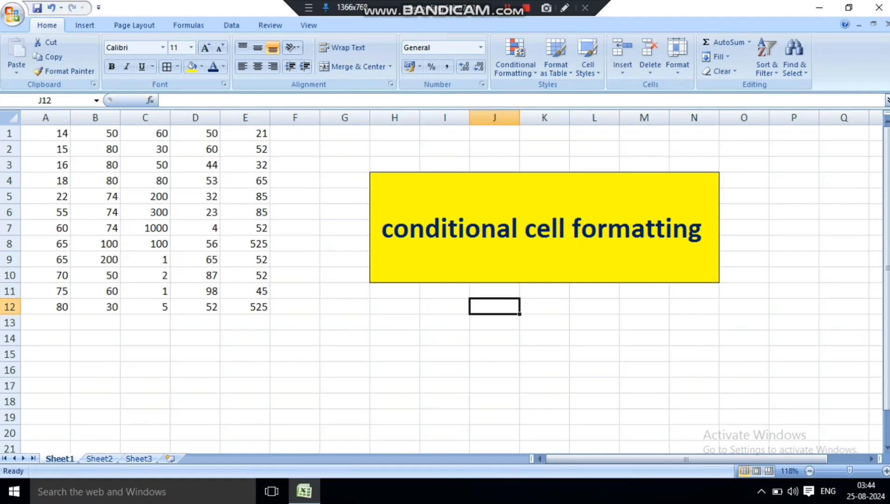
Highlight values between 50 and 100 in A1:E12 with Light Red Fill with Dark Red Text.
left_click_drag(45, 133, 252, 308)
left_click(515, 56)
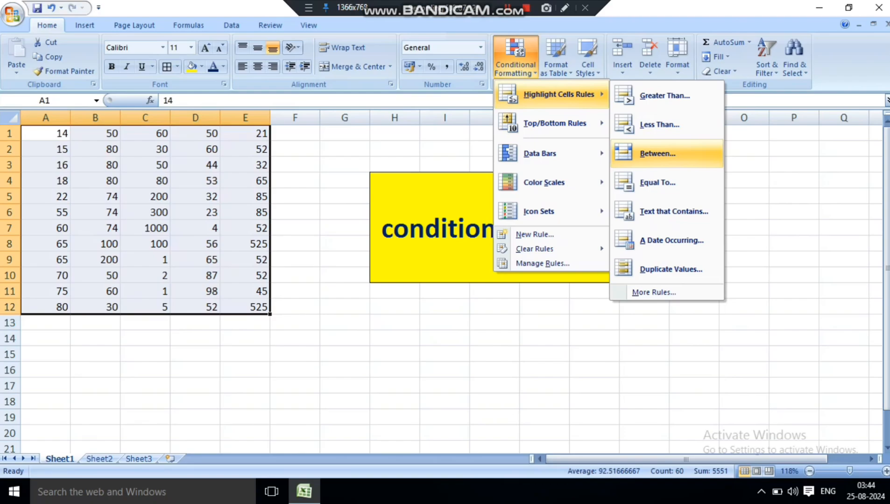
left_click(658, 153)
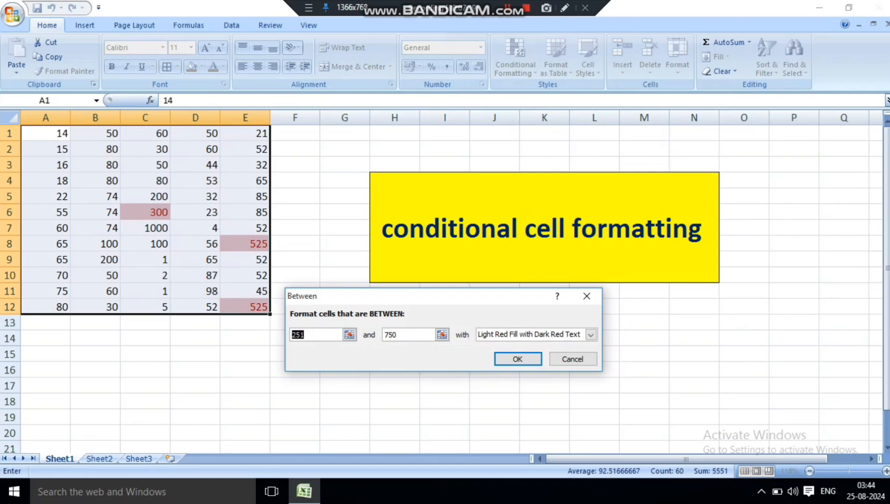
key("BackSpace")
type("50")
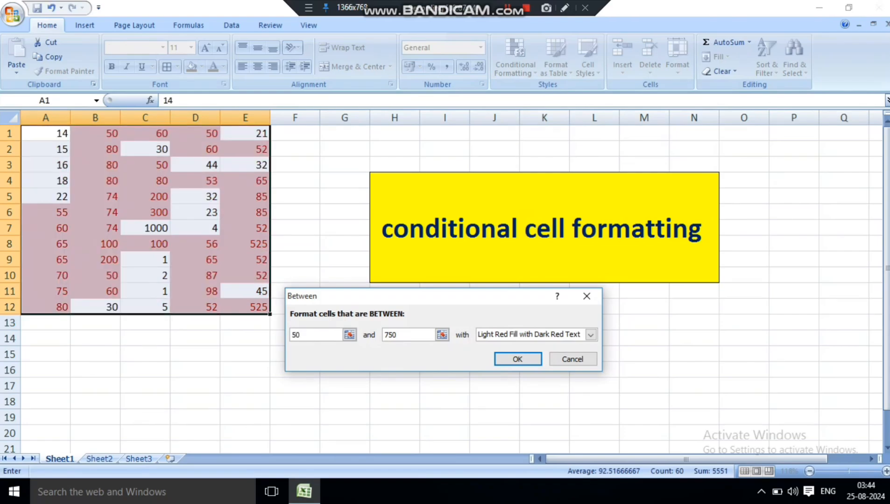
key("Tab")
type("1")
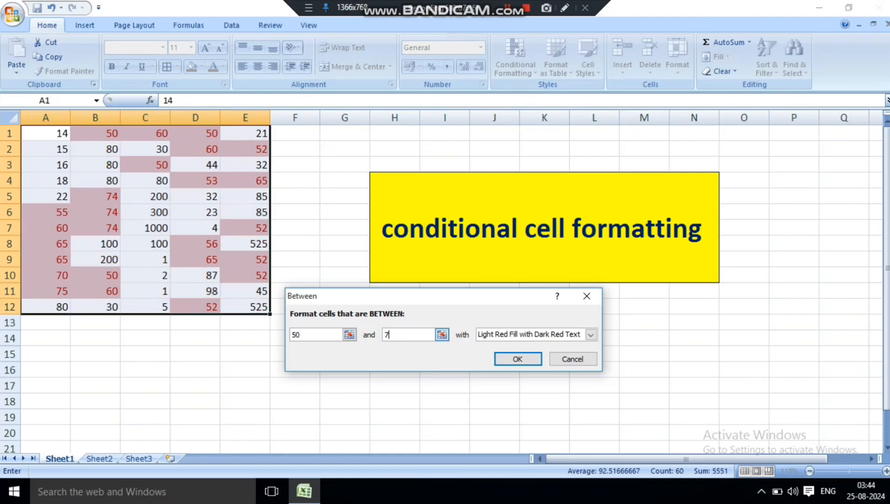
type("00")
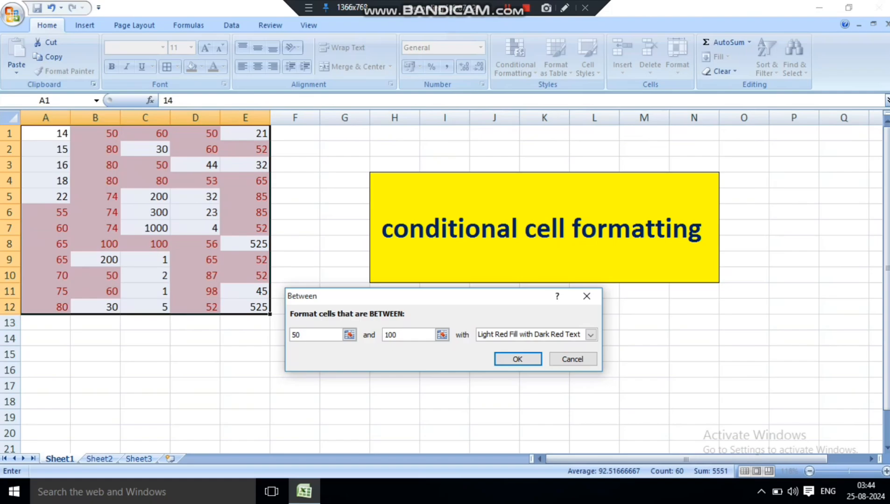
left_click(517, 359)
left_click(395, 354)
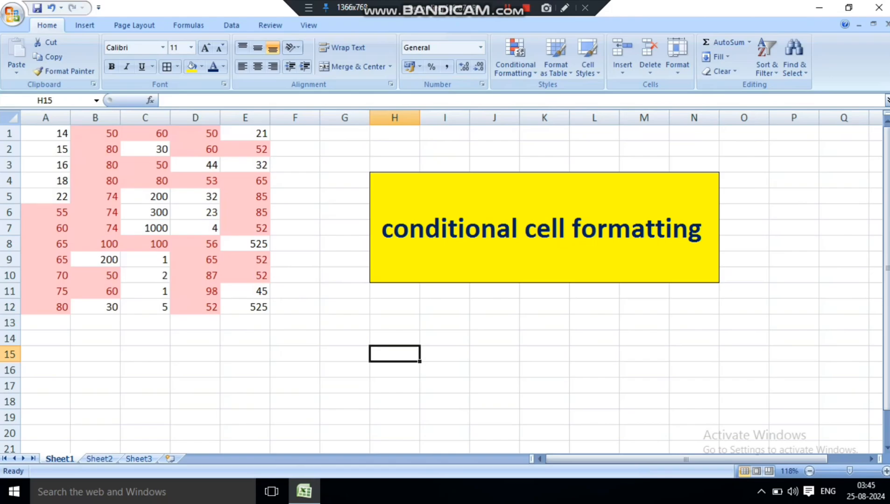
Remove the between-50-and-100 highlighting by clearing the rules from the selected cells A1:E12.
left_click_drag(46, 134, 245, 306)
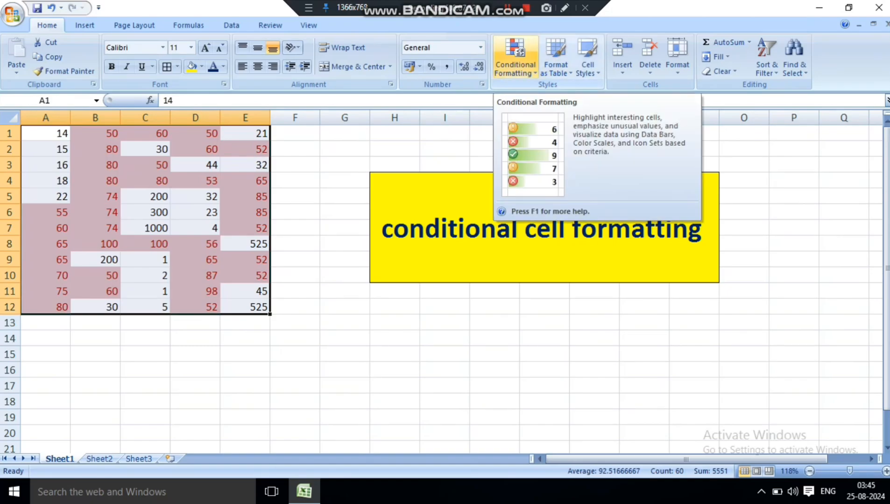
left_click(515, 56)
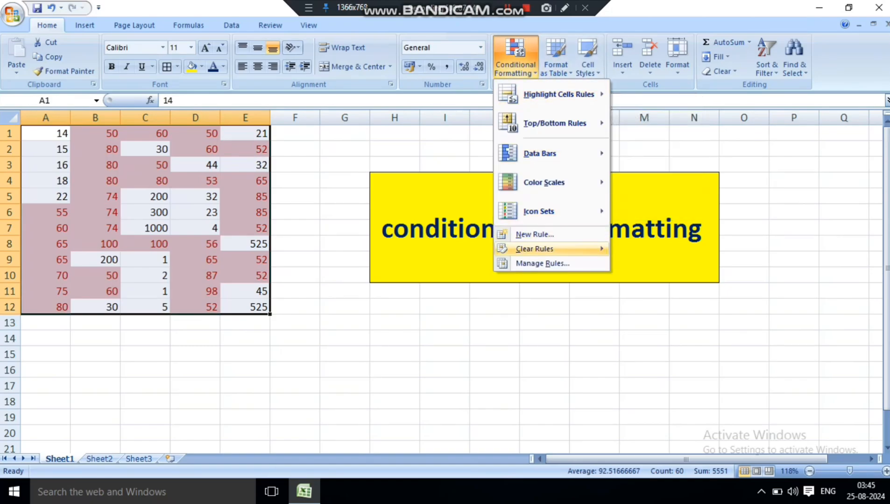
mouse_move(550, 249)
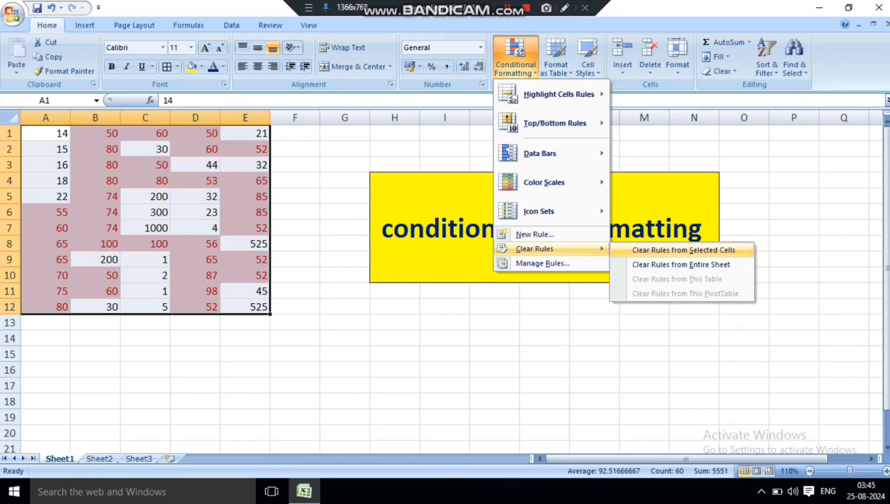
left_click(683, 250)
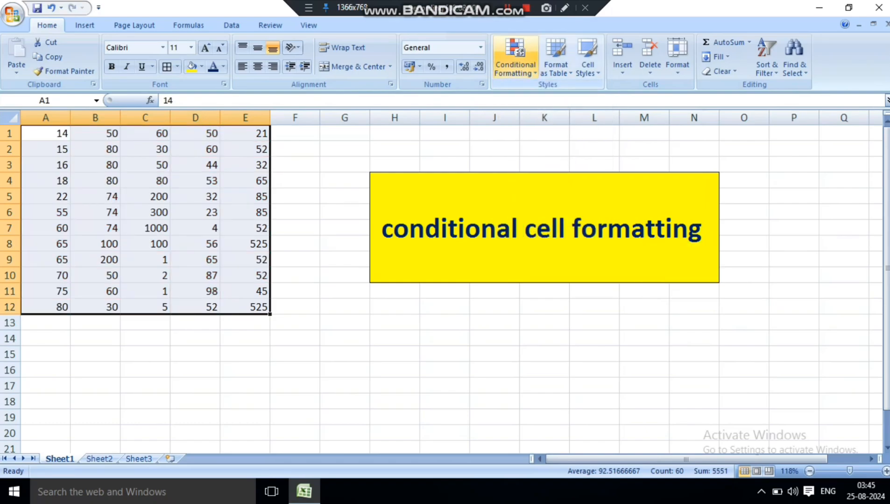
Highlight values between 250 and 500 in A1:E12 with Light Red Fill with Dark Red Text, and check cell C6.
left_click(515, 56)
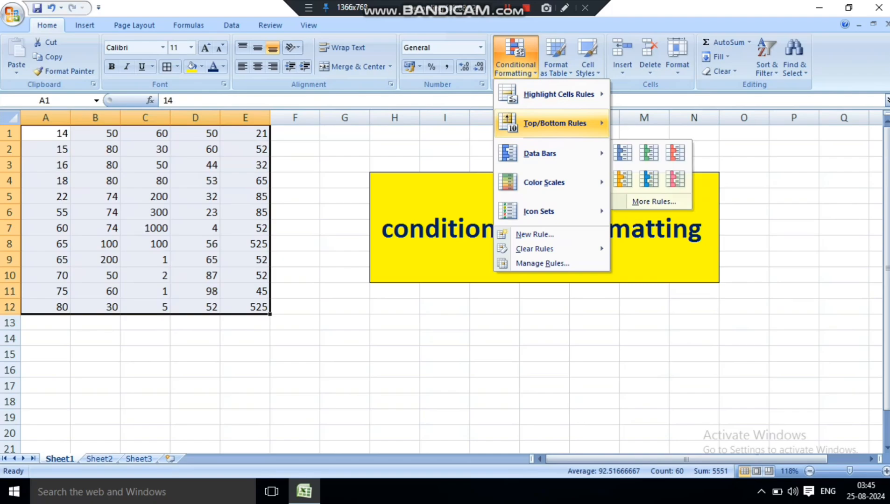
left_click(657, 154)
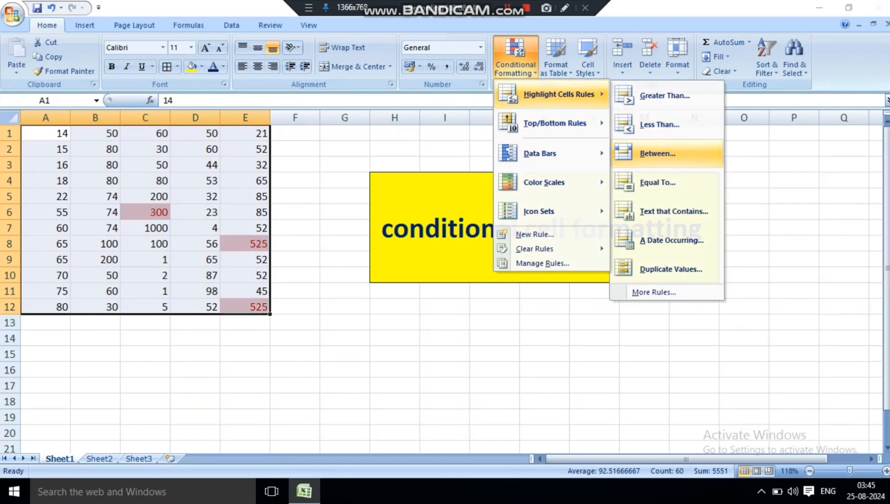
key("BackSpace")
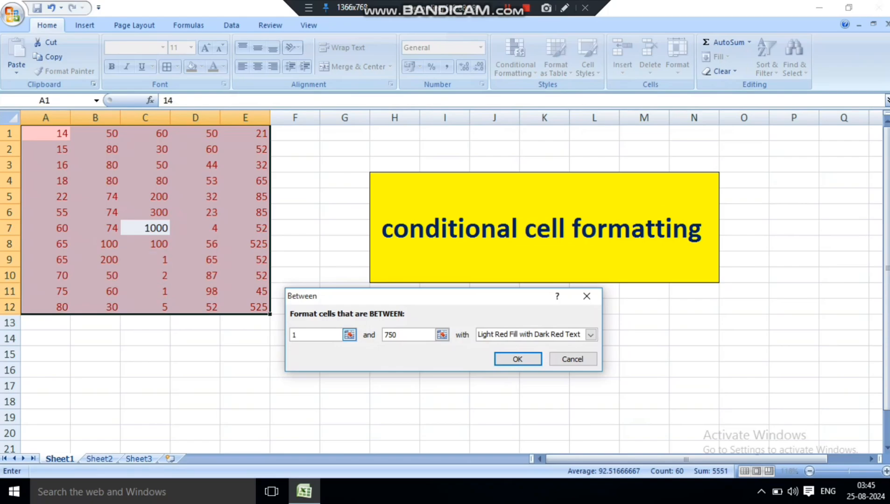
type("250")
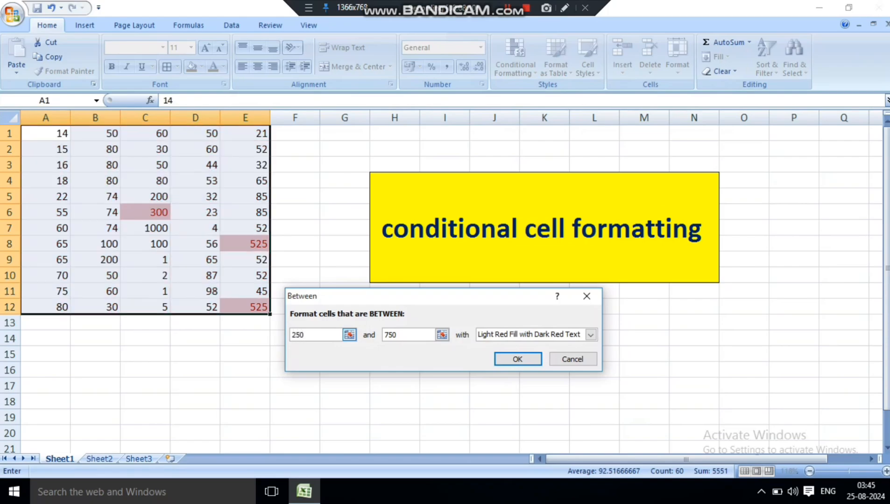
left_click(315, 335)
left_click(408, 335)
key("BackSpace")
key("BackSpace")
key("BackSpace")
type("500")
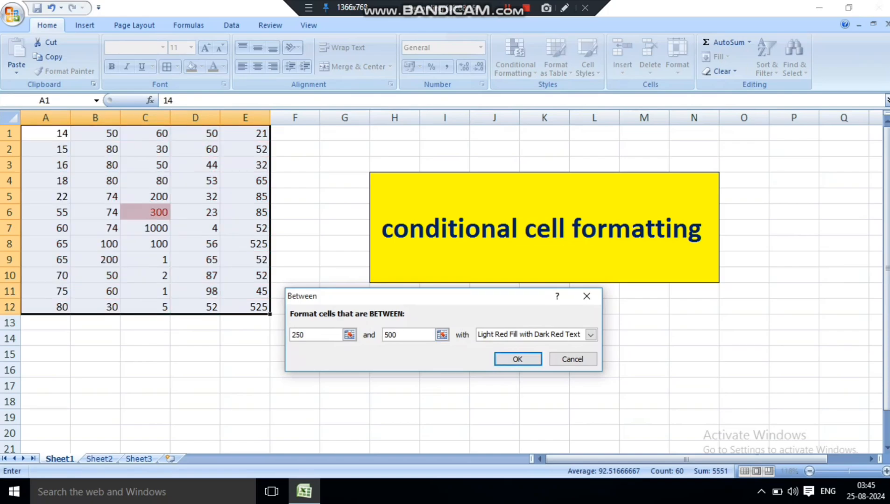
left_click(517, 359)
left_click(395, 401)
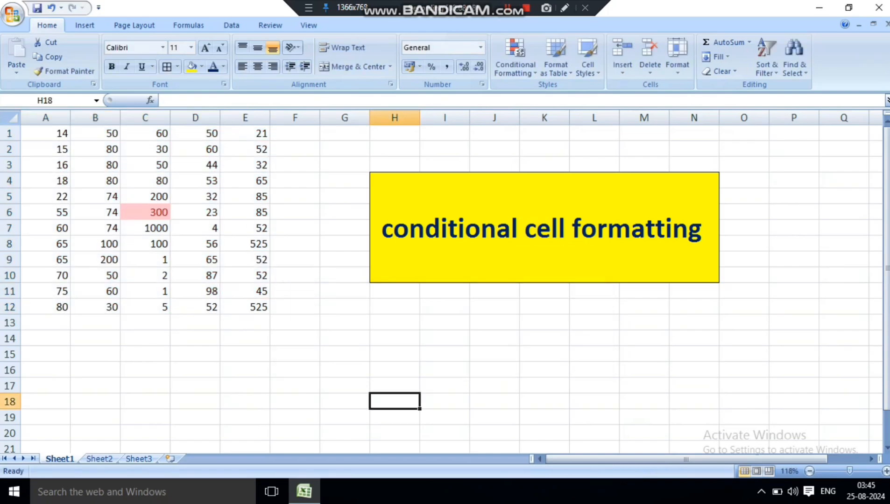
left_click(145, 213)
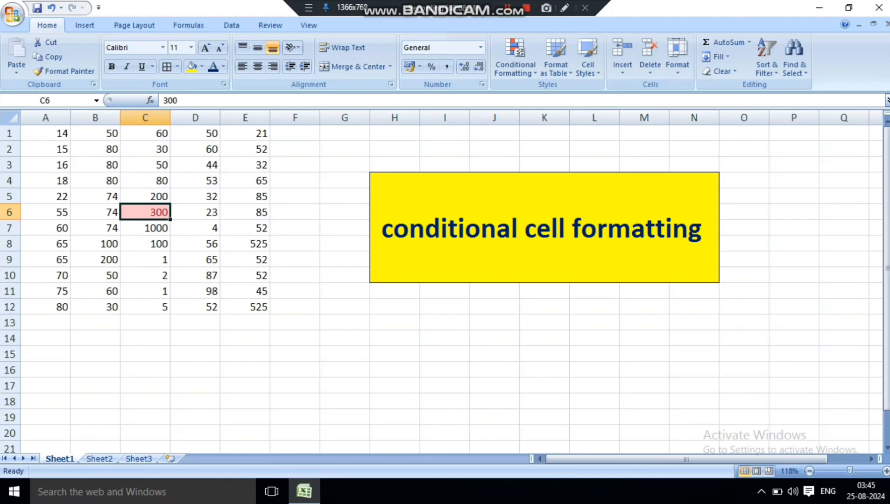
Clear the between-250-and-500 highlighting rule from the selected cells A1:E12.
left_click_drag(45, 134, 245, 307)
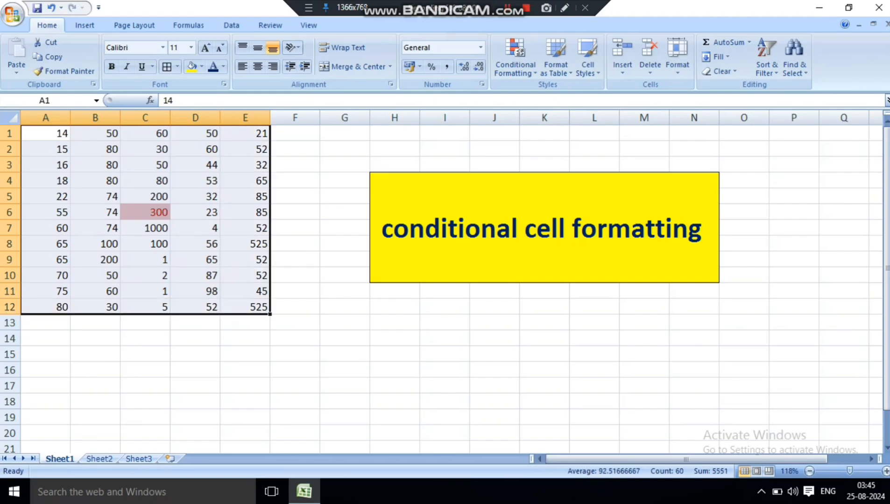
left_click(515, 56)
mouse_move(535, 249)
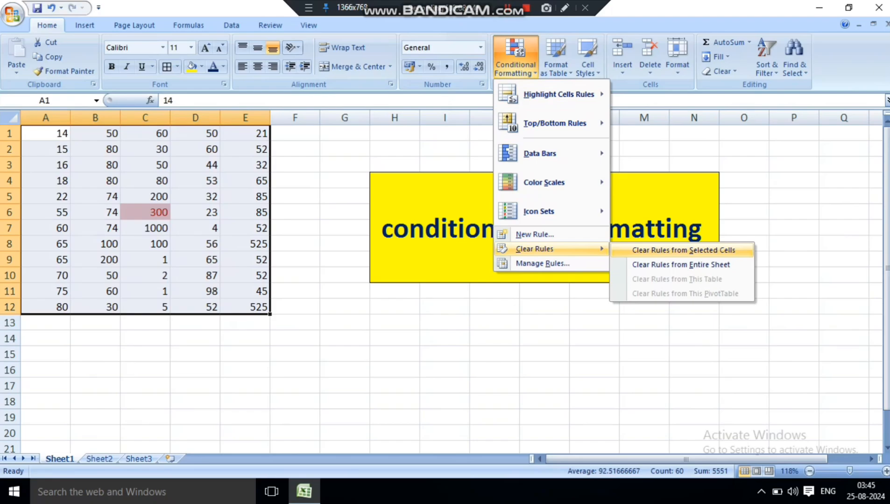
left_click(683, 250)
left_click(294, 196)
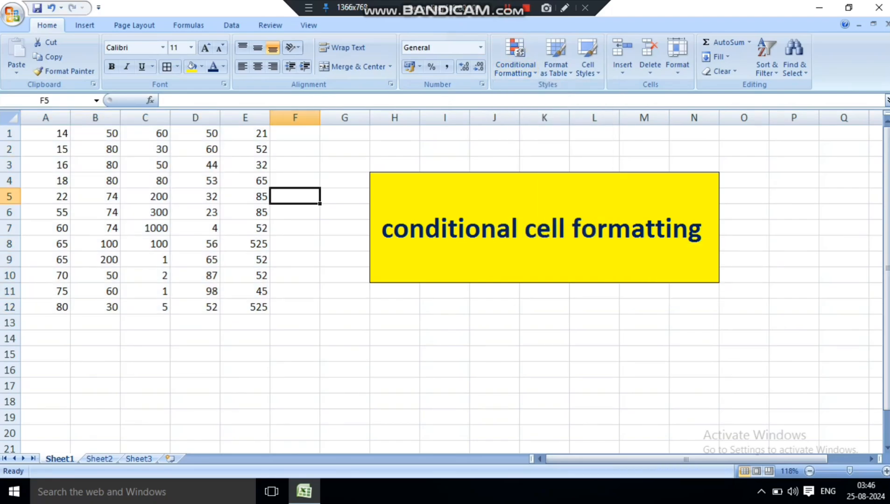
Highlight duplicate values in A1:E12 with Green Fill with Dark Green Text.
left_click_drag(46, 133, 245, 307)
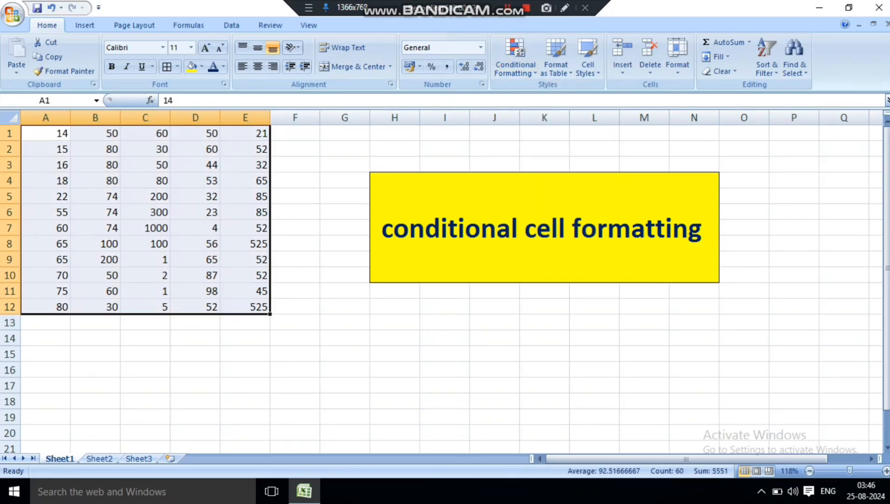
left_click(514, 56)
mouse_move(555, 94)
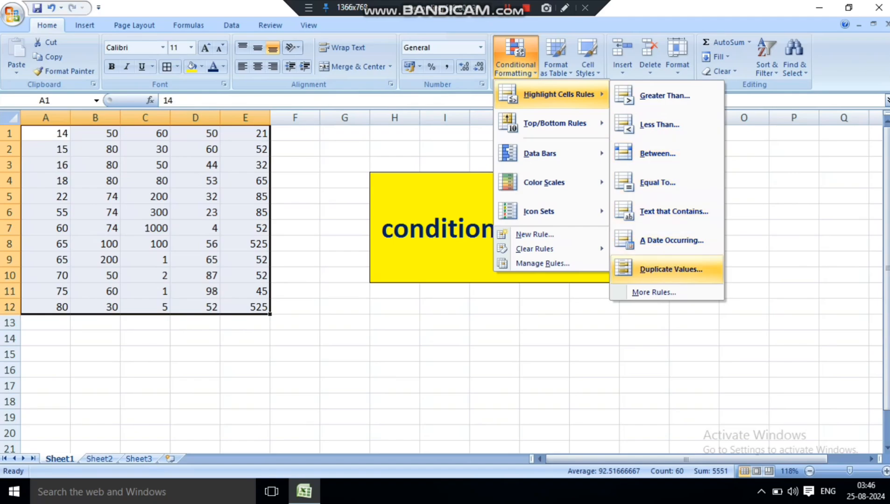
left_click(670, 269)
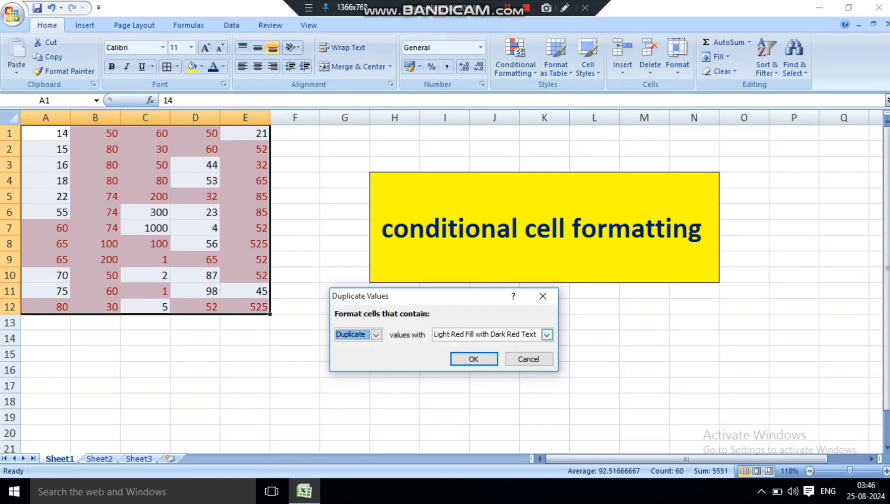
left_click(547, 335)
left_click(515, 364)
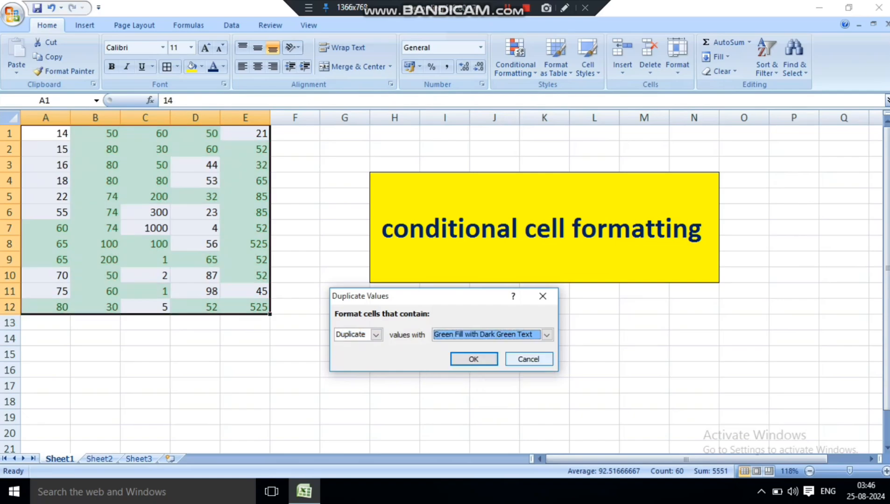
left_click(473, 359)
left_click(395, 323)
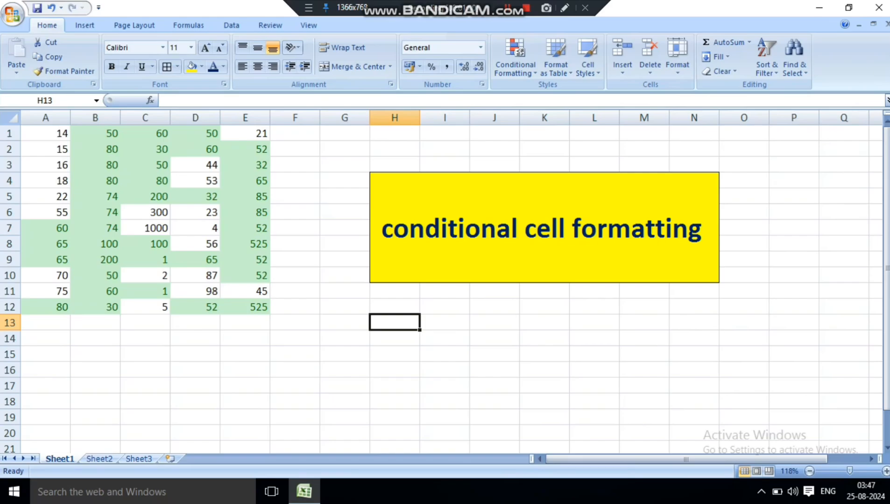
Remove the duplicate-values highlighting by clearing the rules from the selected cells A1:E12.
left_click_drag(46, 133, 252, 306)
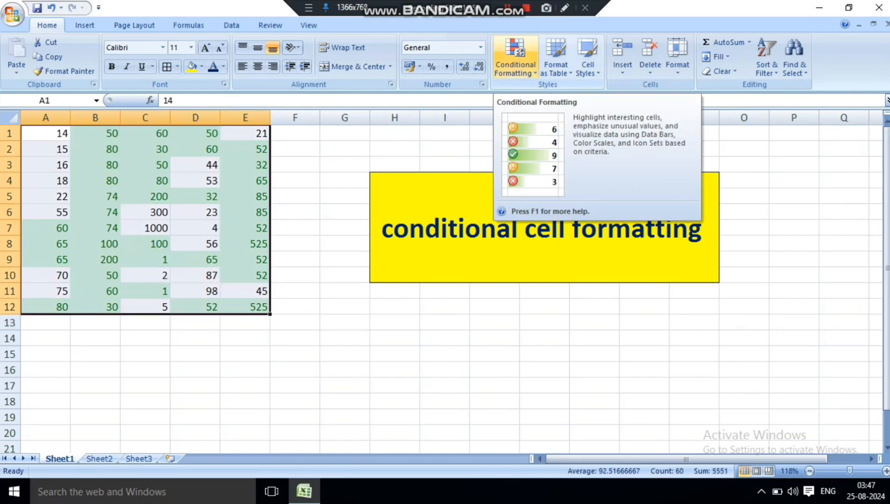
left_click(516, 58)
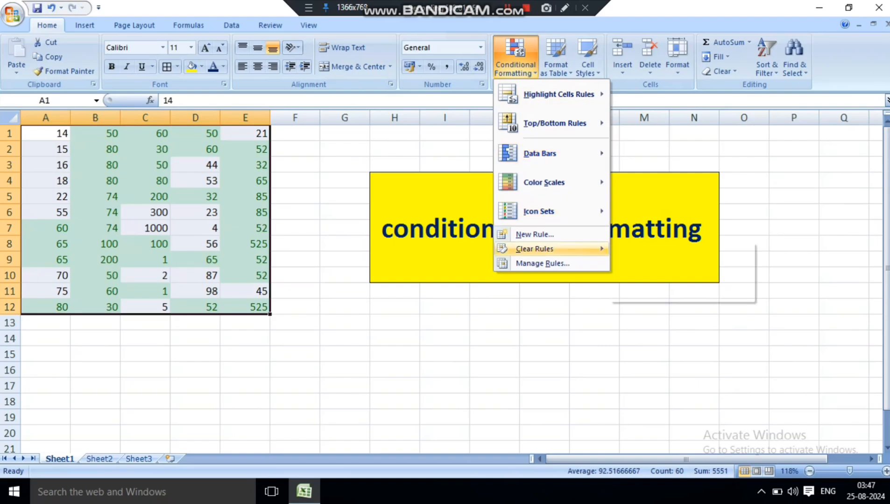
mouse_move(534, 248)
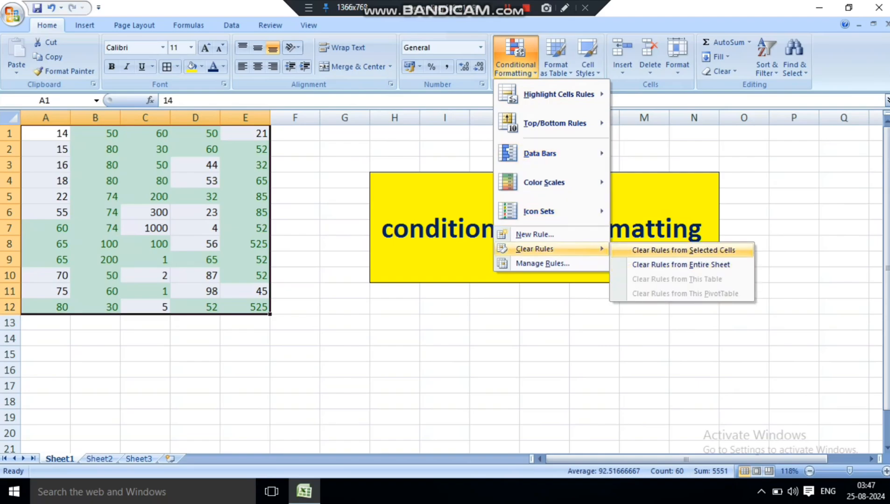
left_click(682, 250)
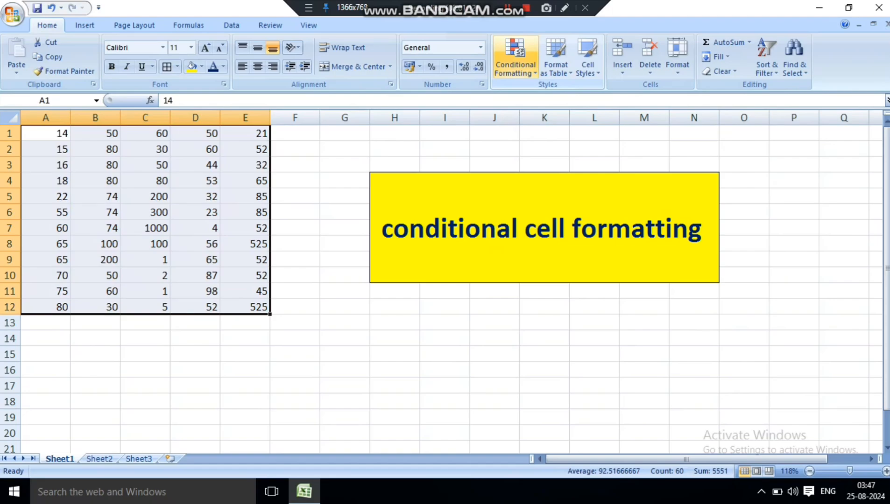
Highlight unique values in A1:E12 with Light Red Fill with Dark Red Text, and check cells C7, C10 and D12.
left_click(515, 56)
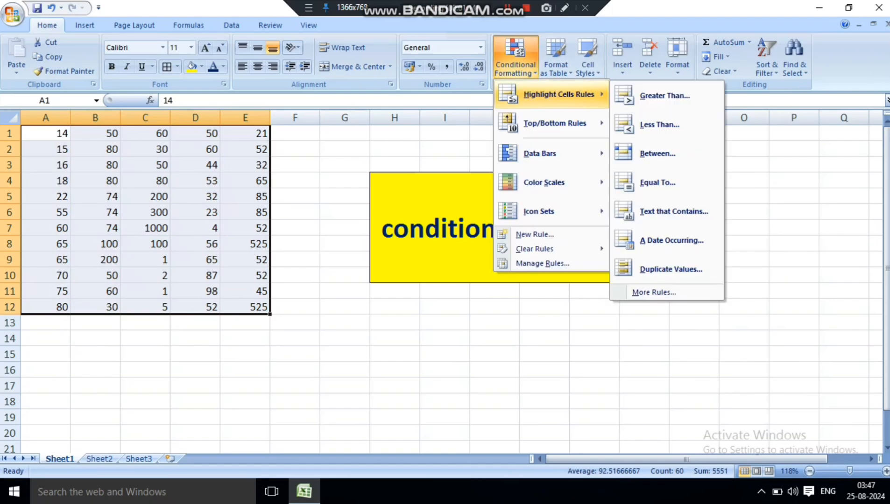
left_click(671, 269)
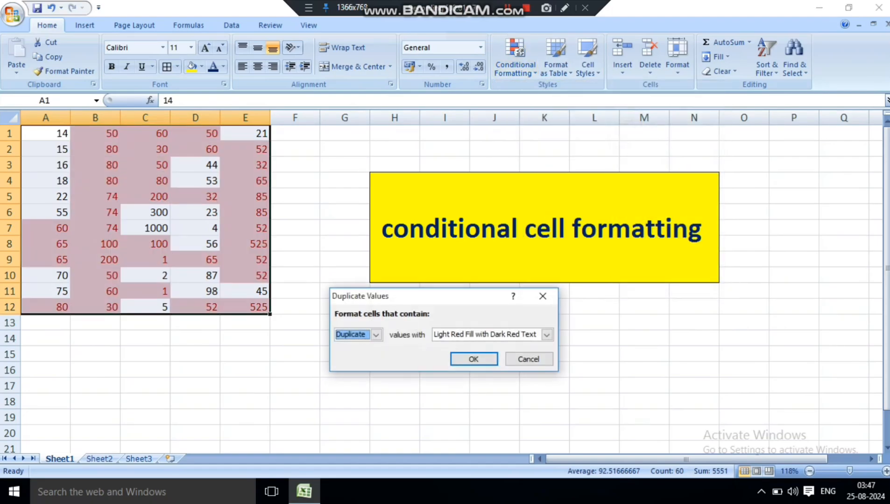
left_click(375, 334)
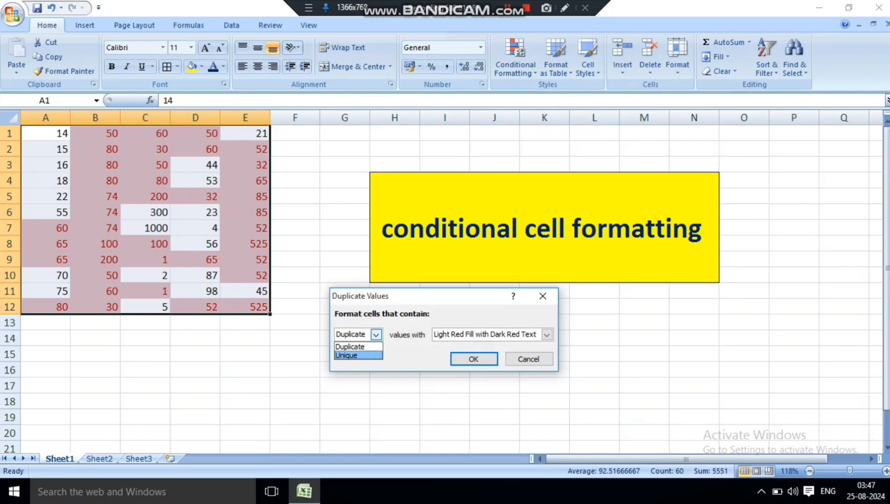
left_click(357, 355)
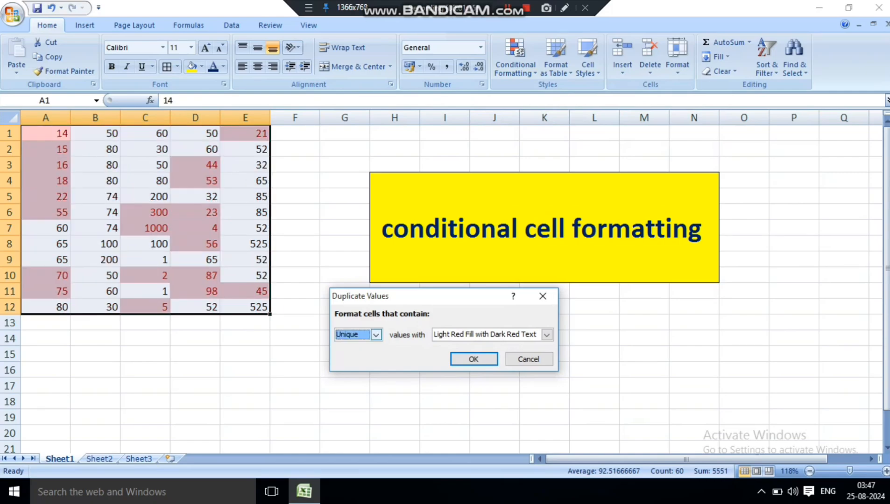
left_click(376, 334)
left_click(357, 346)
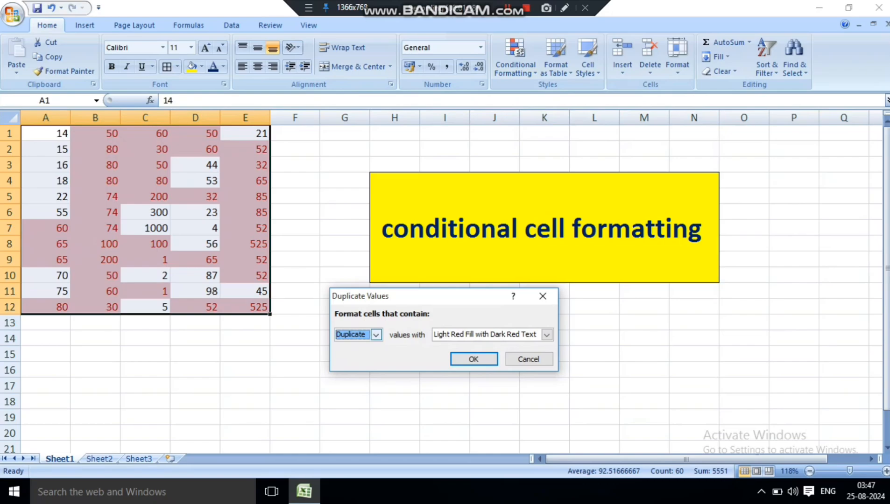
left_click(375, 334)
left_click(357, 355)
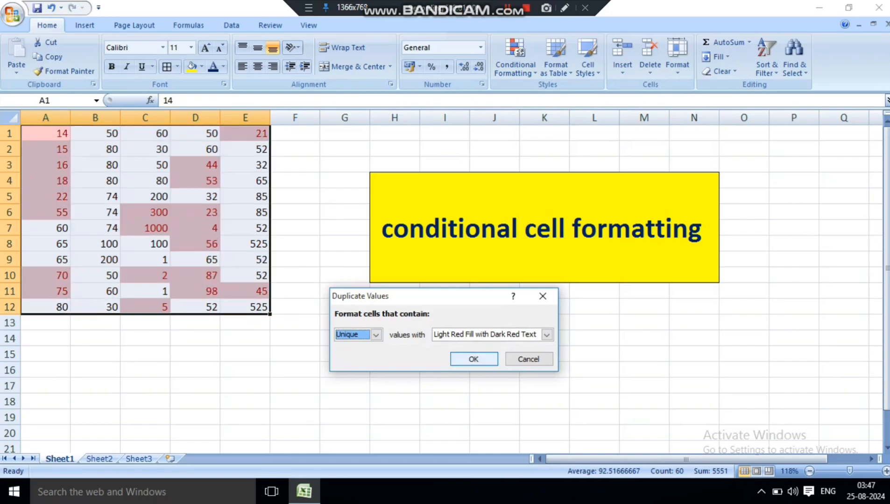
left_click(474, 359)
left_click(345, 338)
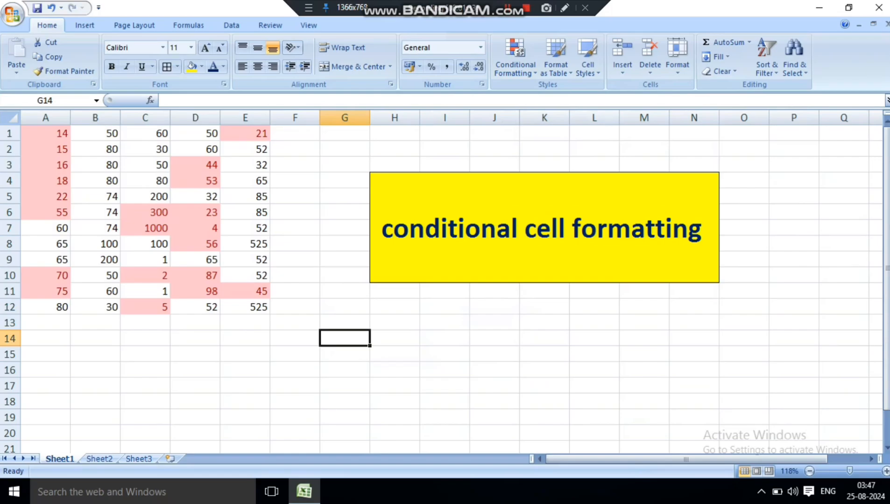
left_click(145, 229)
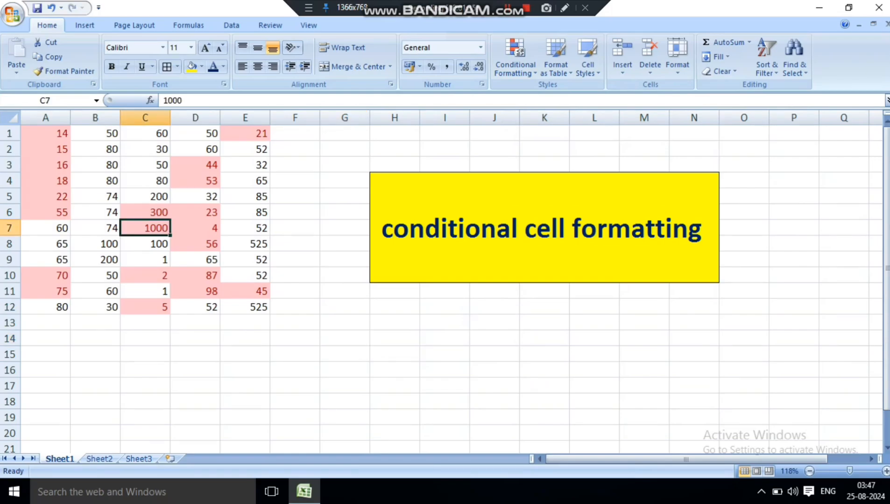
left_click(145, 275)
left_click(195, 307)
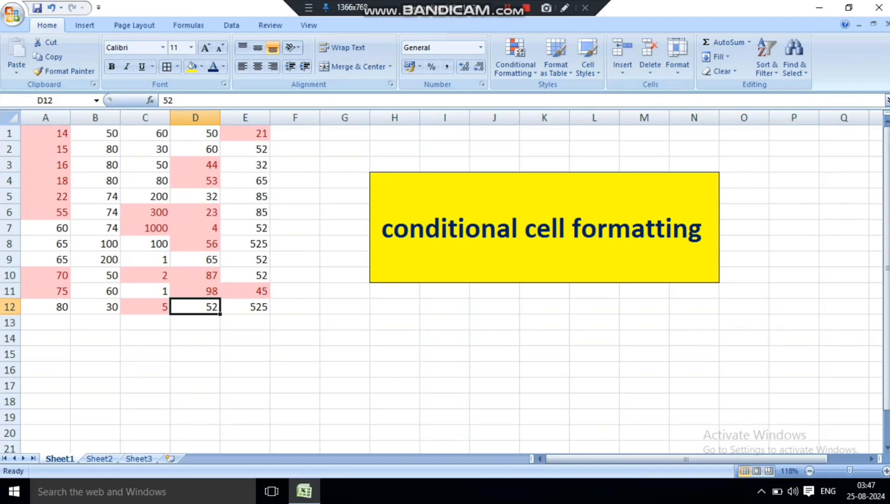
Clear the unique-values highlighting rule from the selected cells A1:E12.
left_click_drag(45, 133, 245, 306)
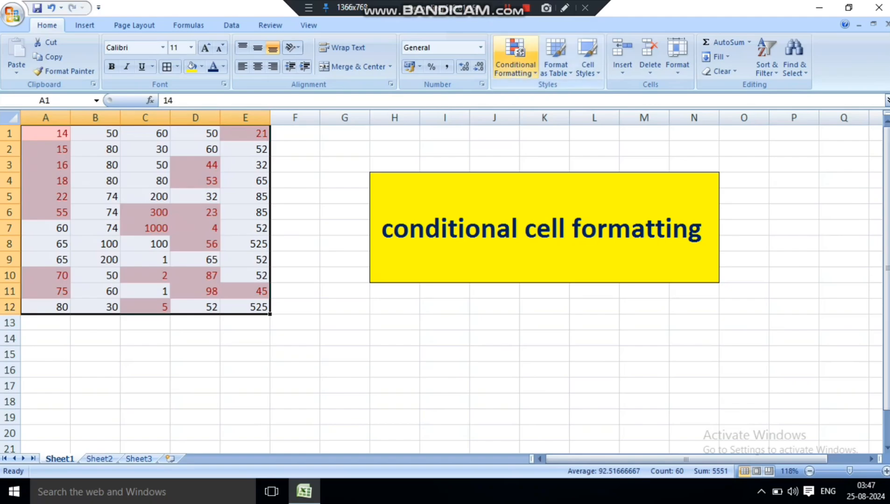
left_click(515, 56)
mouse_move(537, 249)
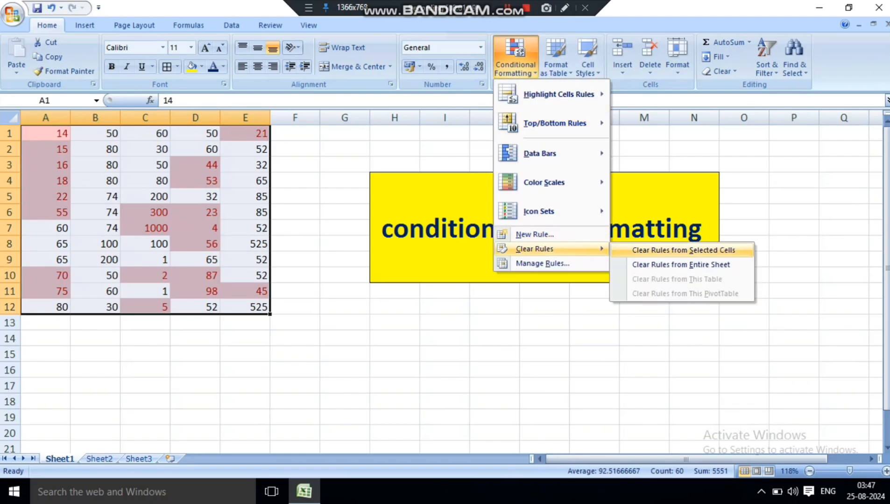
left_click(683, 249)
left_click(493, 322)
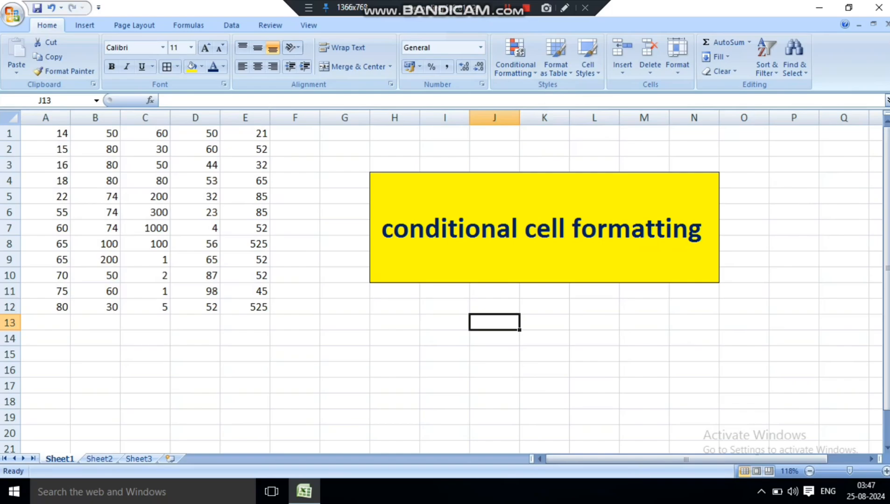
left_click_drag(46, 133, 245, 307)
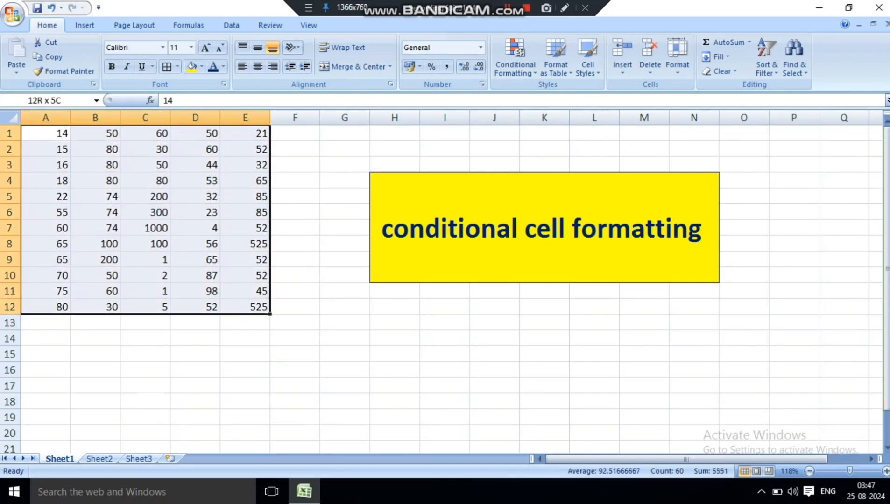
left_click(515, 56)
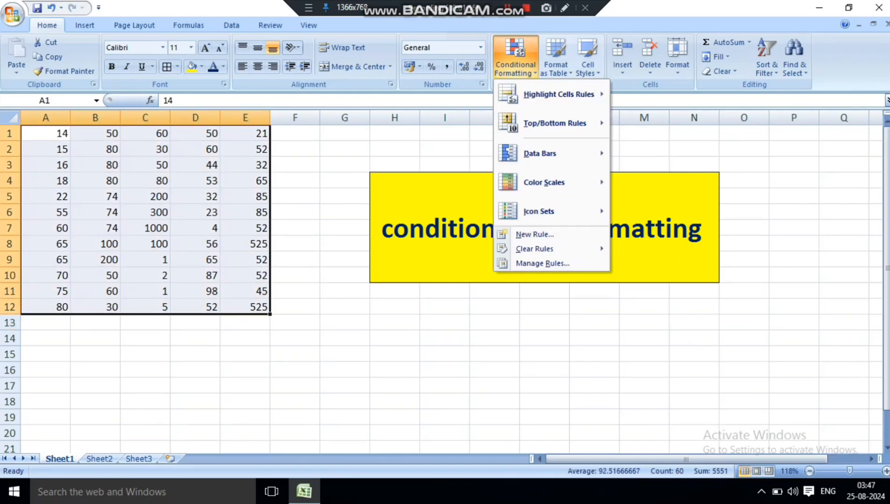
mouse_move(558, 94)
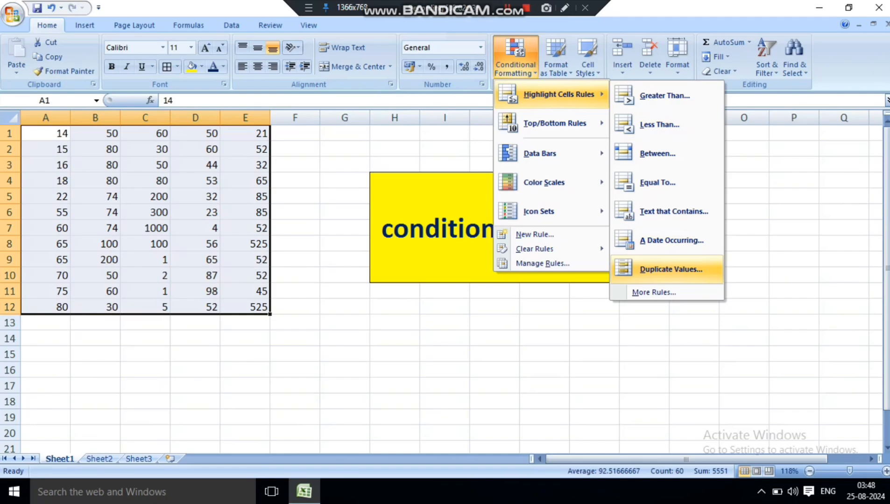
left_click(395, 323)
left_click(394, 322)
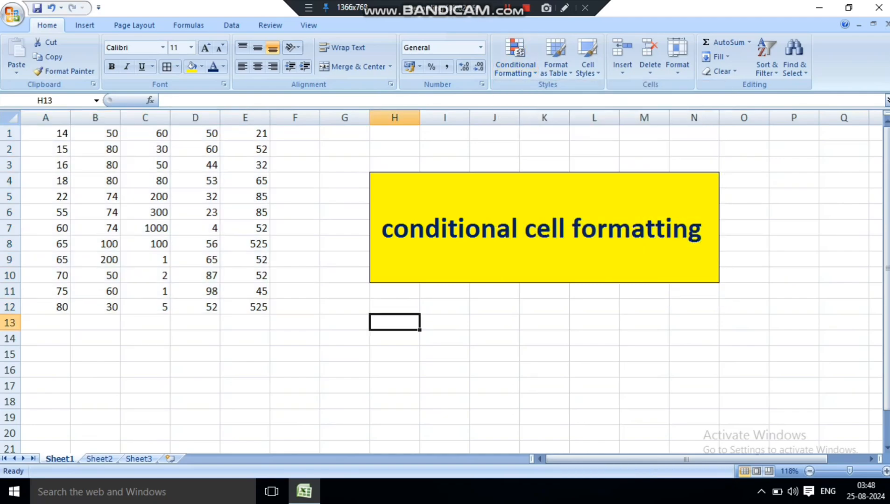